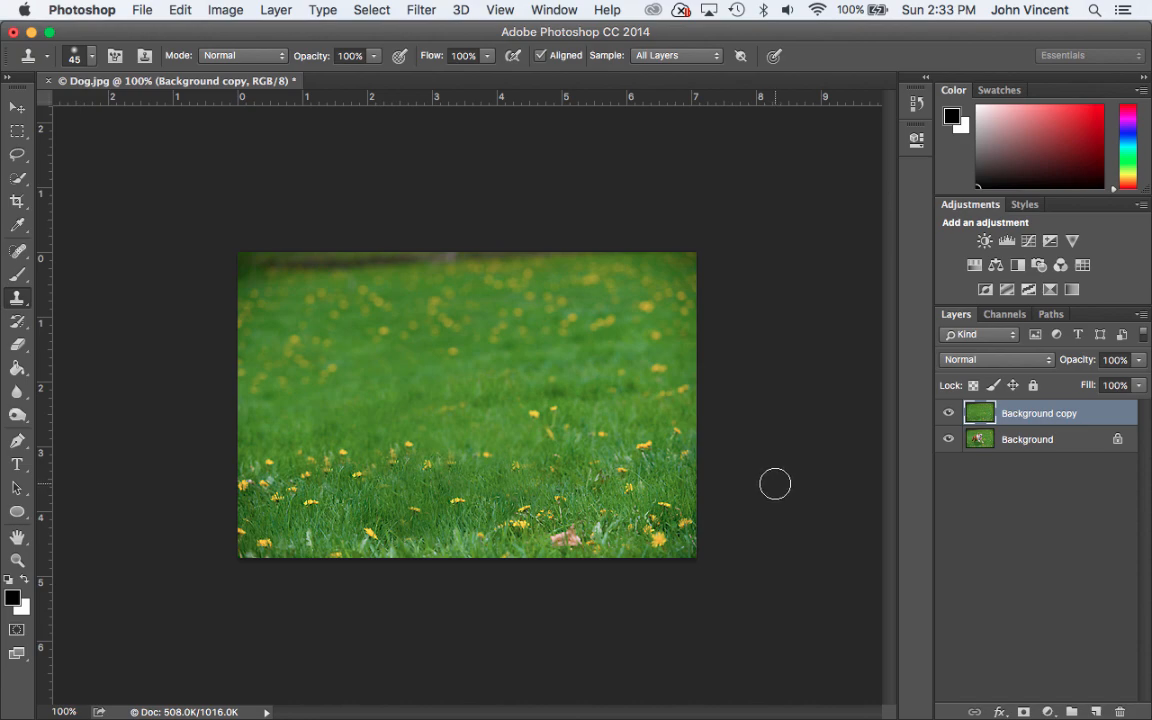
- Delete the already retouched Background copy layer and make a fresh duplicate of the Background layer
left_click(950, 416)
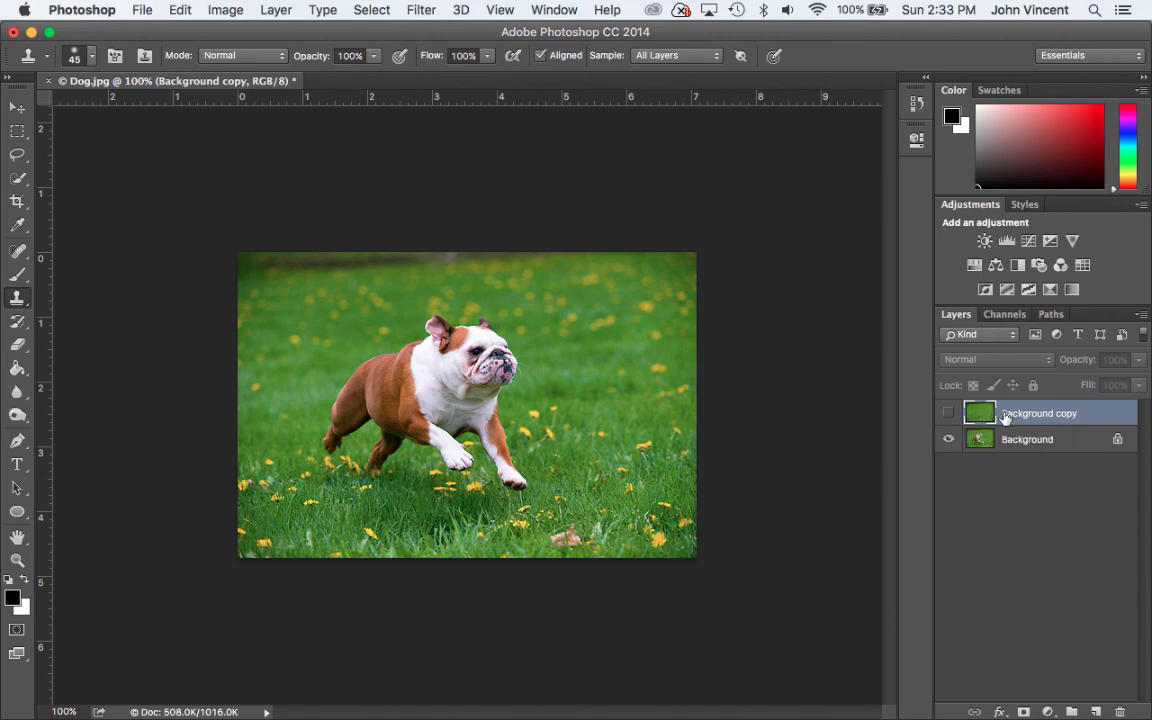
left_click_drag(1020, 415, 1118, 709)
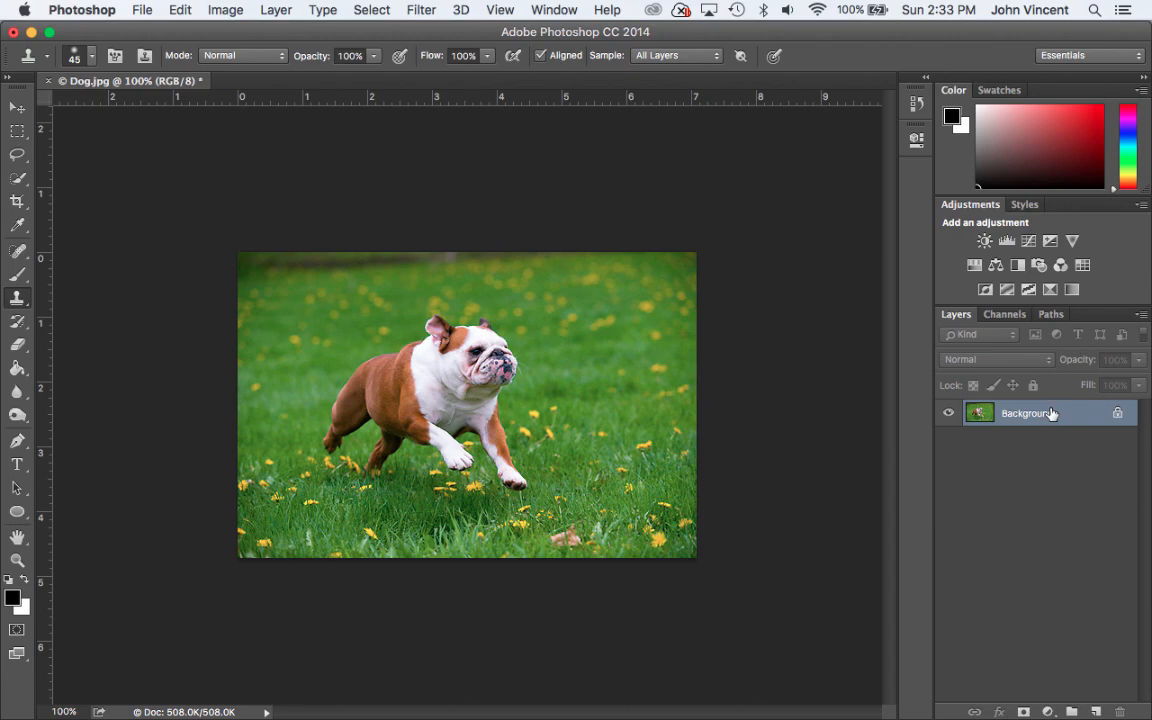
left_click_drag(1059, 406, 1096, 711)
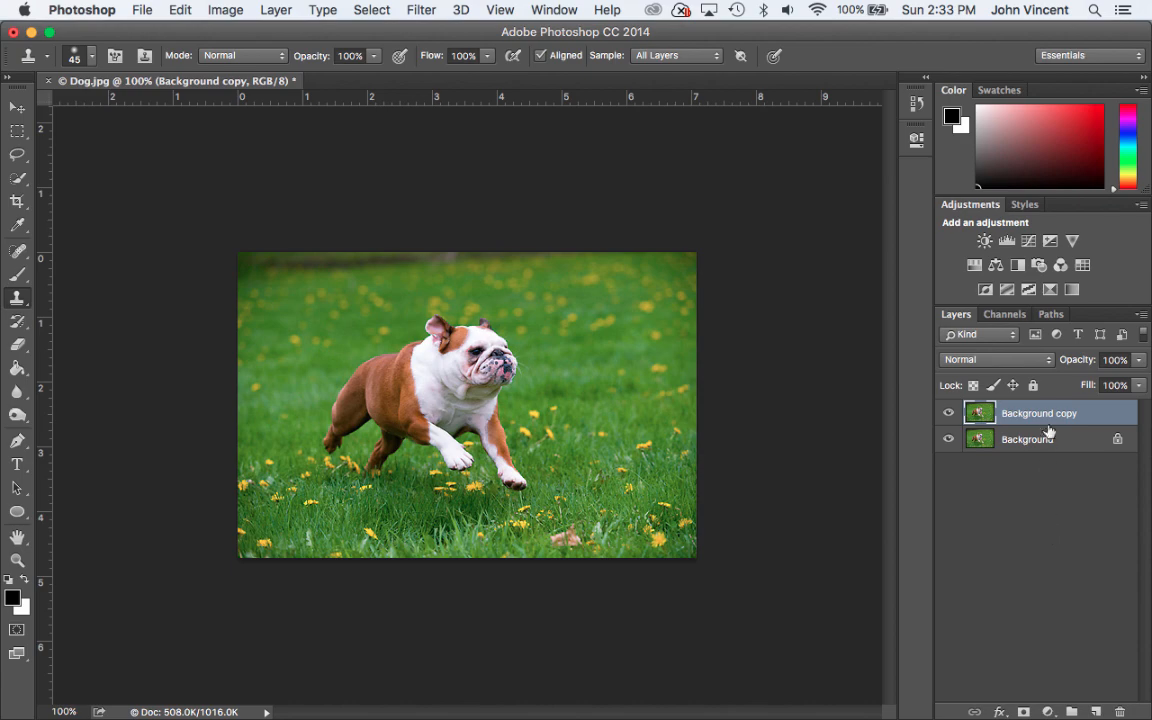
right_click(1050, 415)
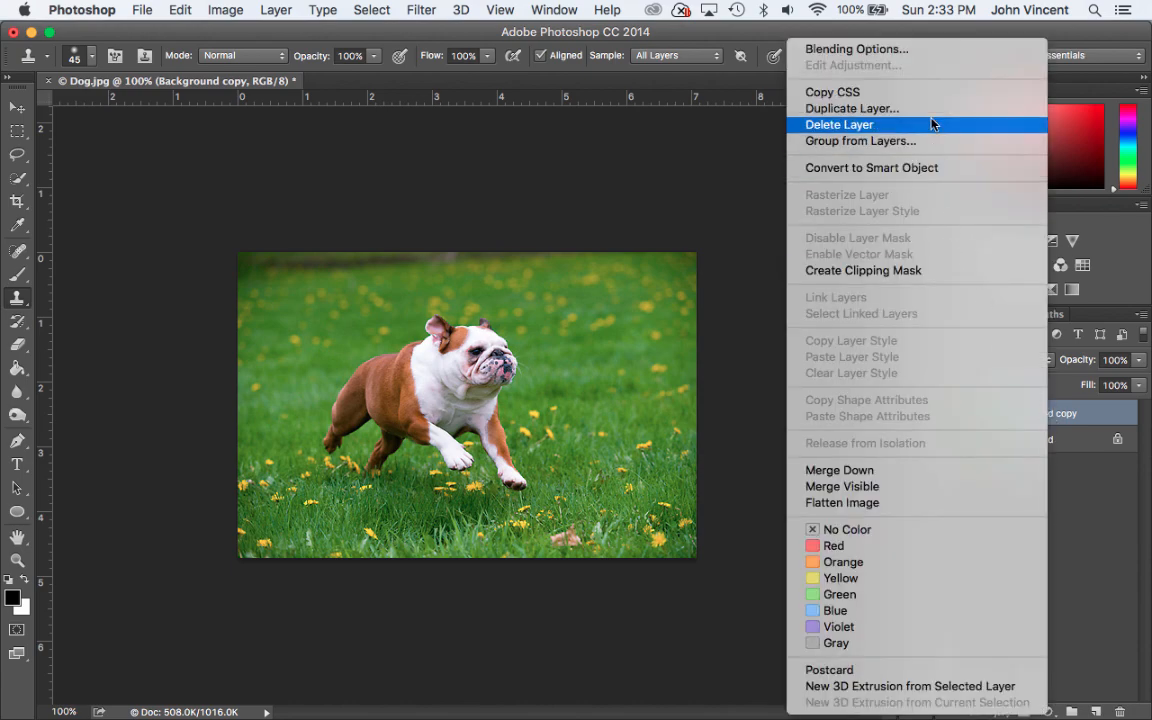
left_click(1097, 575)
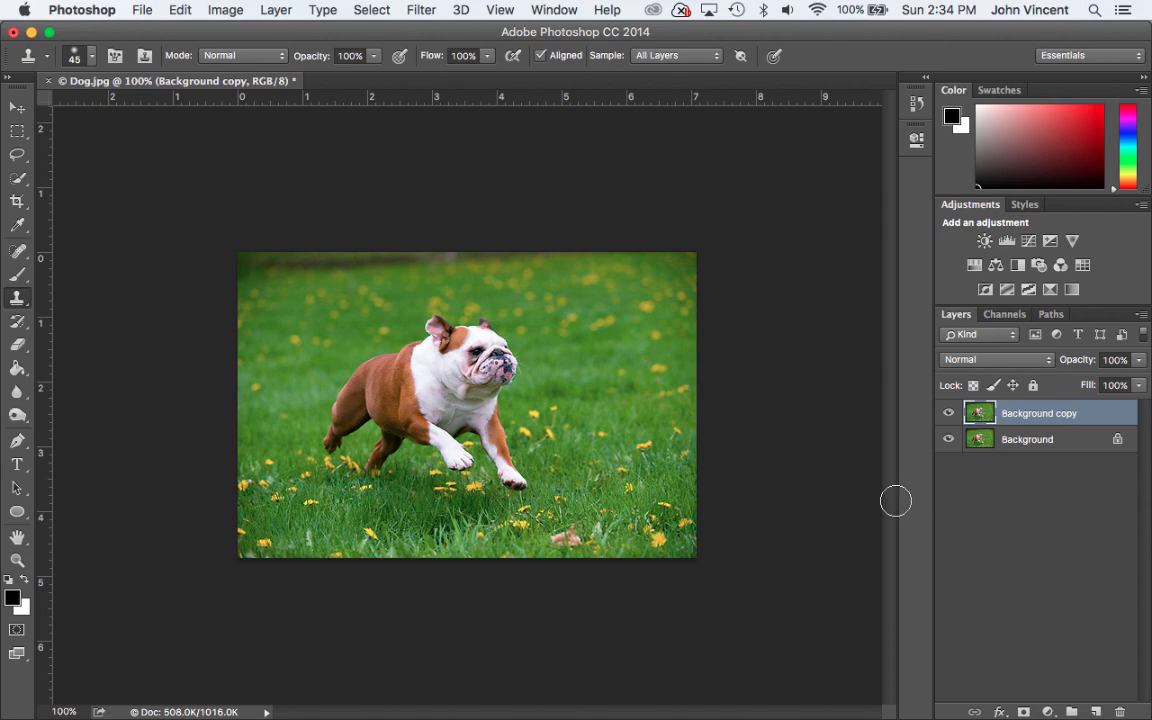
- Try to paint away the whole dog with the Content-Aware Spot Healing Brush at 60 px, and undo it
left_click(17, 251)
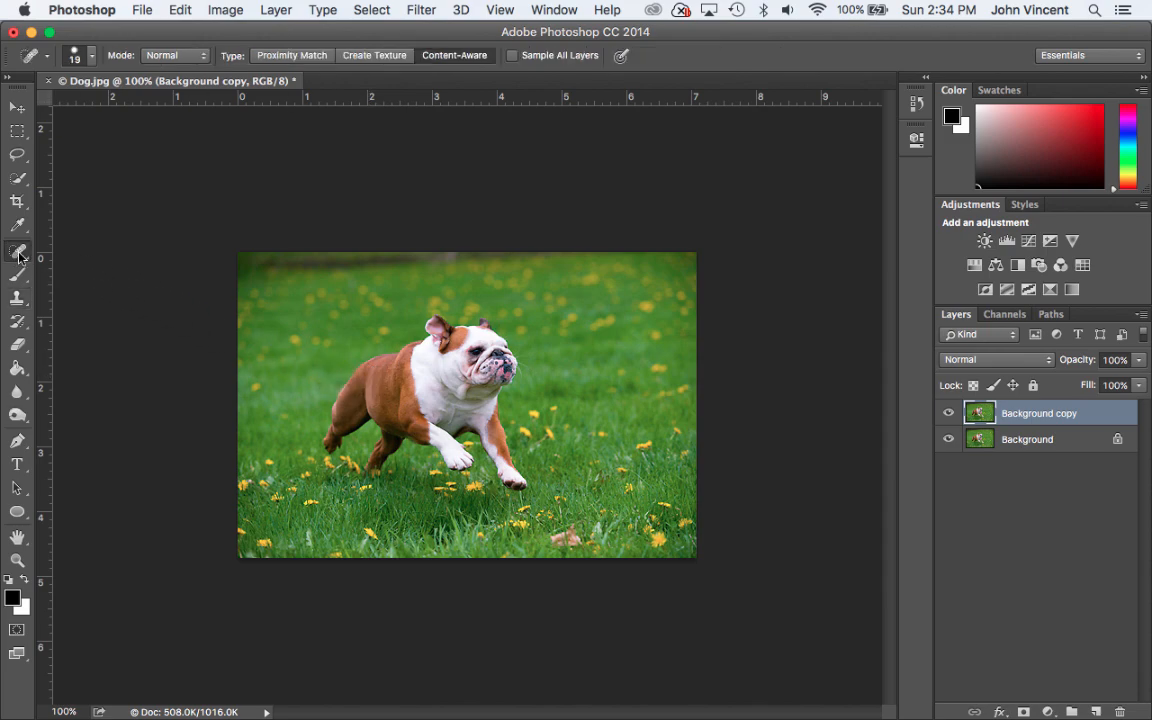
right_click(19, 256)
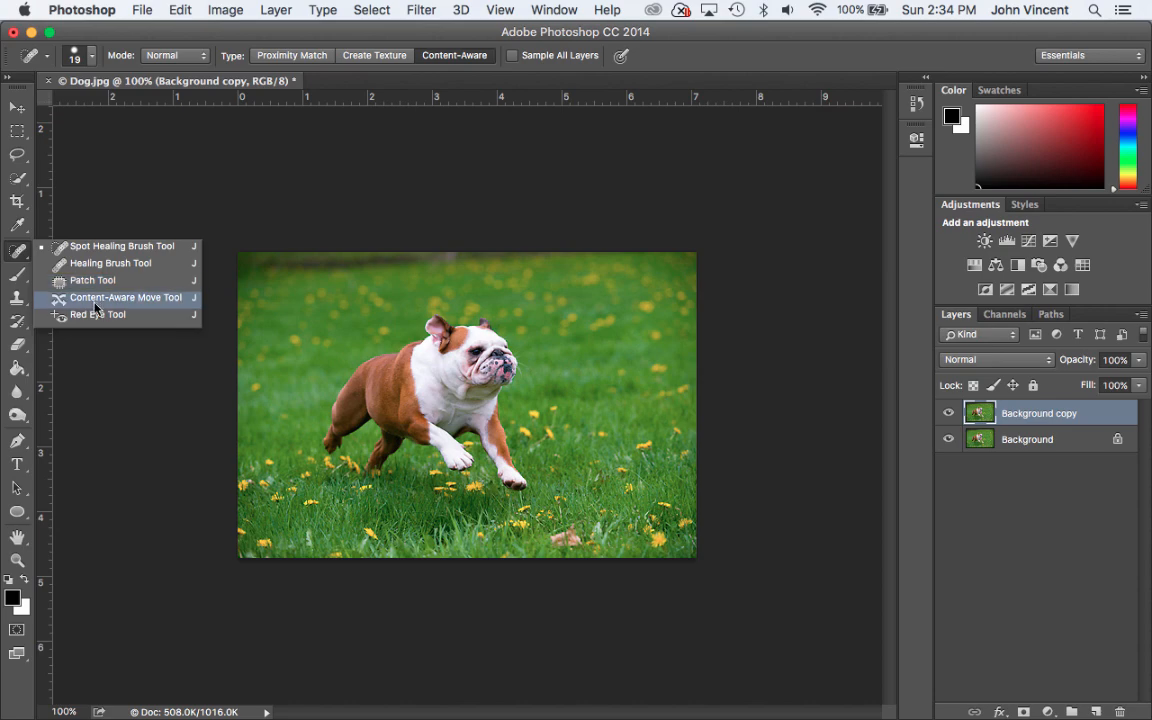
left_click(108, 251)
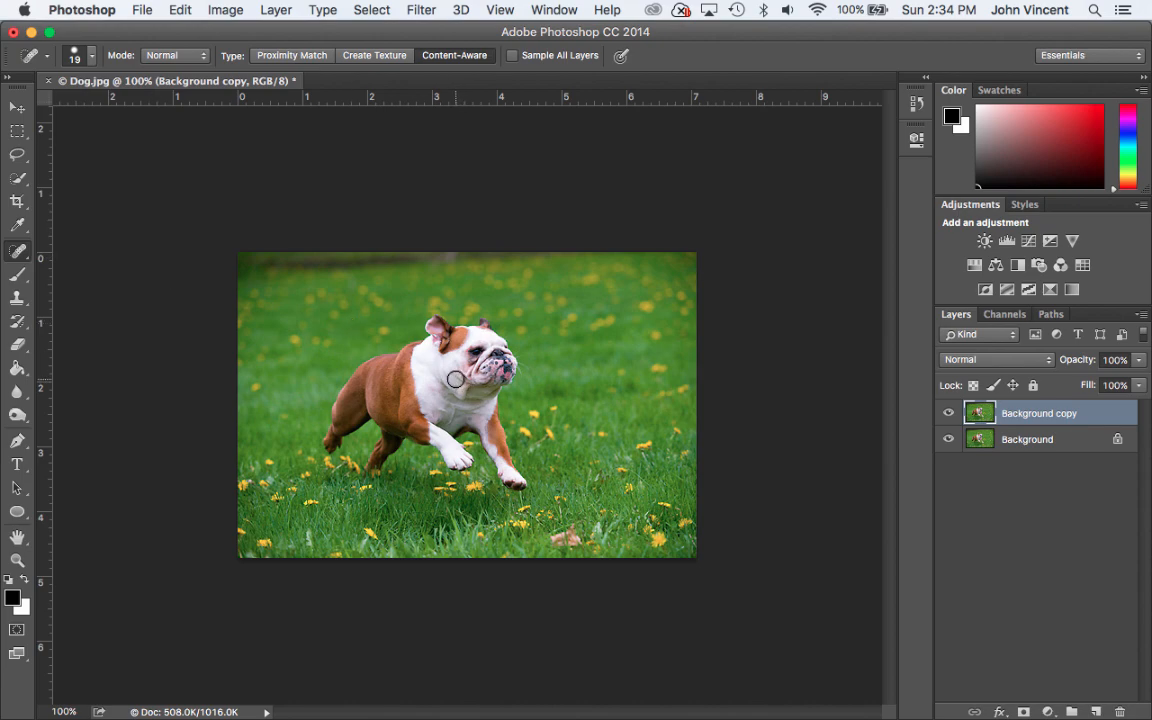
key("bracketright")
key("bracketright")
key("bracketright")
key("bracketright")
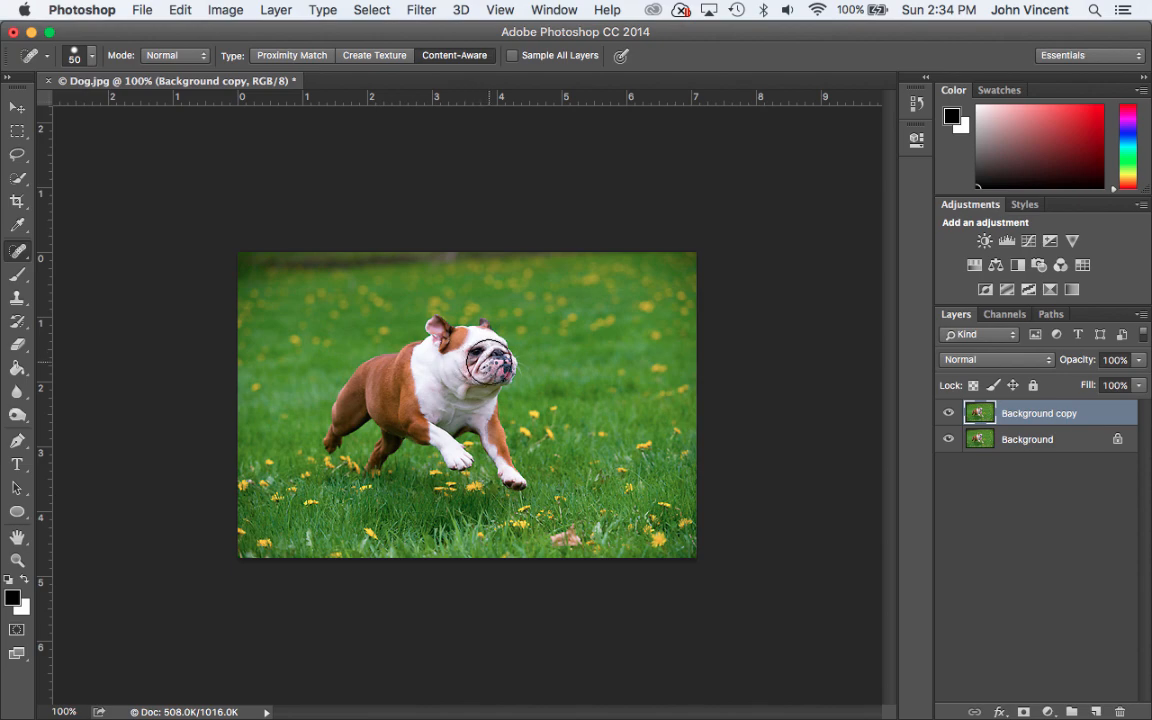
mouse_move(494, 365)
left_mouse_down()
mouse_move(415, 310)
mouse_move(400, 330)
mouse_move(497, 462)
mouse_move(424, 418)
mouse_move(362, 448)
mouse_move(367, 408)
mouse_move(335, 410)
mouse_move(402, 366)
mouse_move(432, 400)
mouse_move(378, 417)
mouse_move(327, 400)
left_mouse_up()
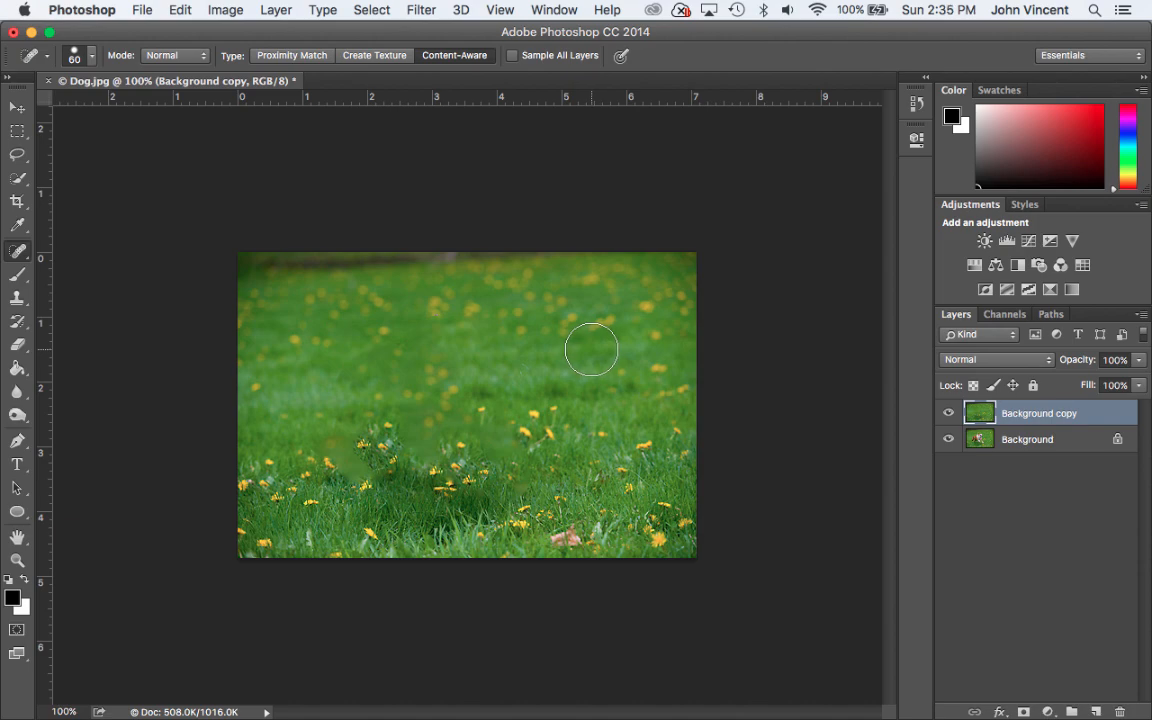
key("super+z")
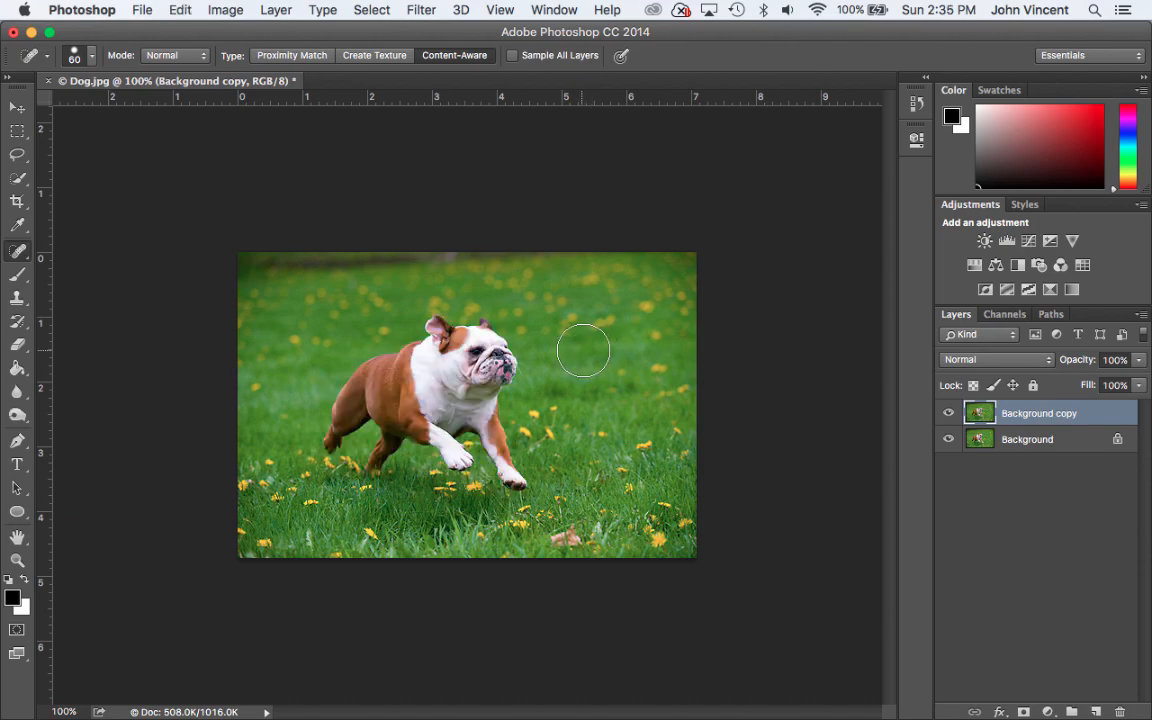
- Try to cover the dog's head and upper body using a 90 px Healing Brush sampled from the grass, and undo it
left_click(24, 255)
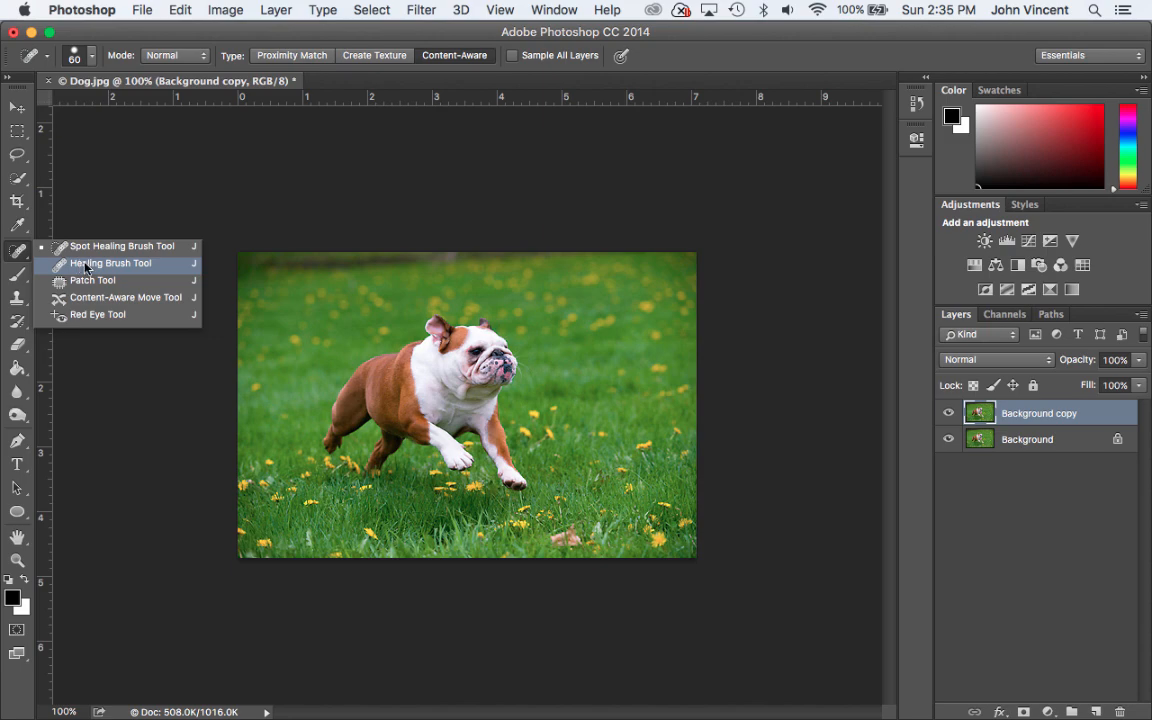
left_click(86, 264)
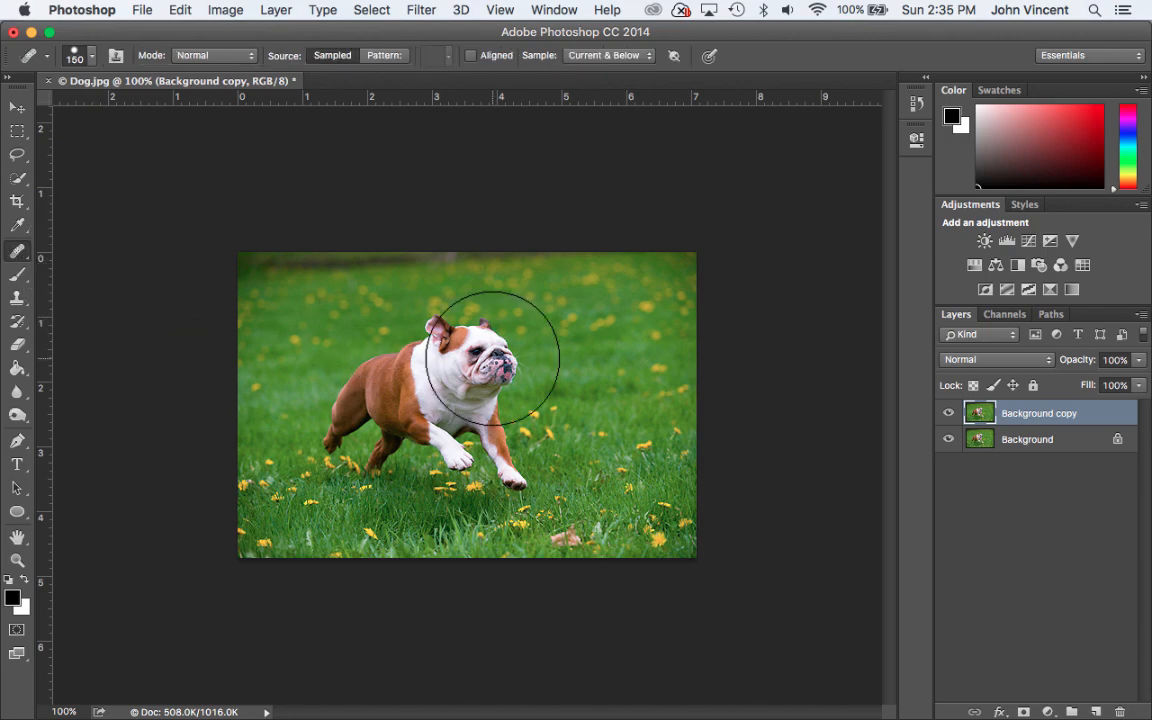
key("bracketleft")
key("bracketleft")
key("bracketleft")
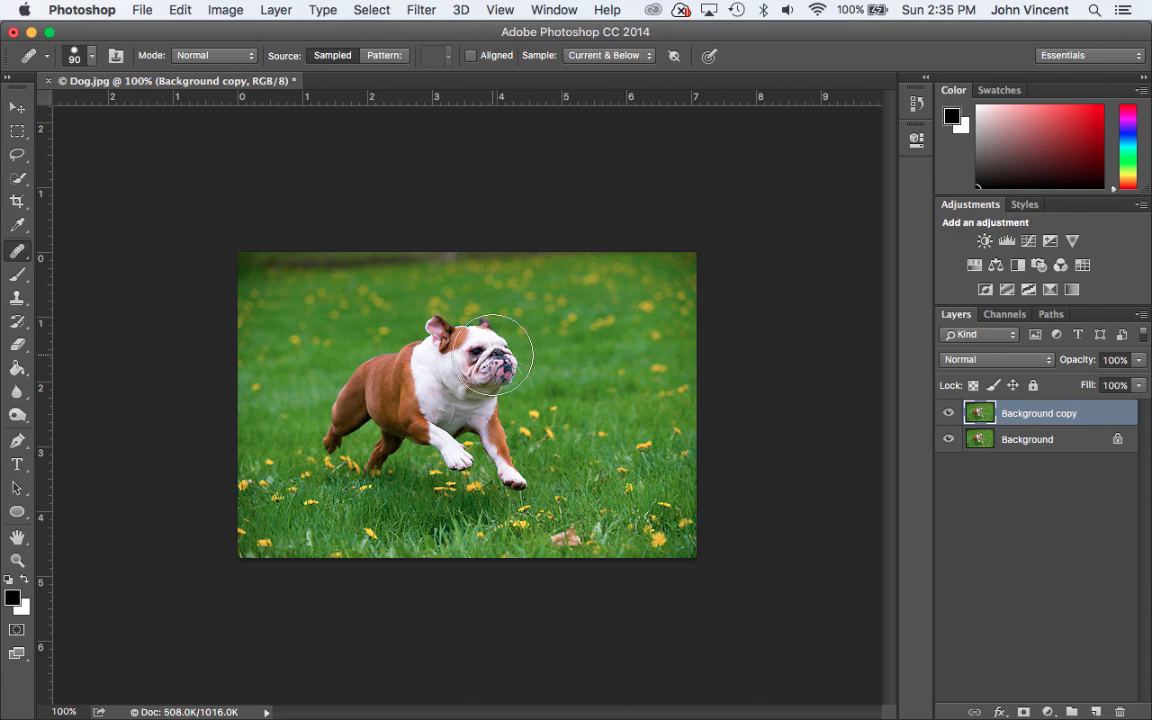
left_click(628, 347, "alt")
mouse_move(628, 347)
left_mouse_down()
mouse_move(504, 336)
mouse_move(463, 347)
mouse_move(463, 336)
mouse_move(488, 352)
mouse_move(442, 342)
mouse_move(411, 347)
mouse_move(404, 361)
mouse_move(440, 349)
mouse_move(488, 372)
mouse_move(522, 368)
mouse_move(368, 321)
mouse_move(594, 363)
left_mouse_up()
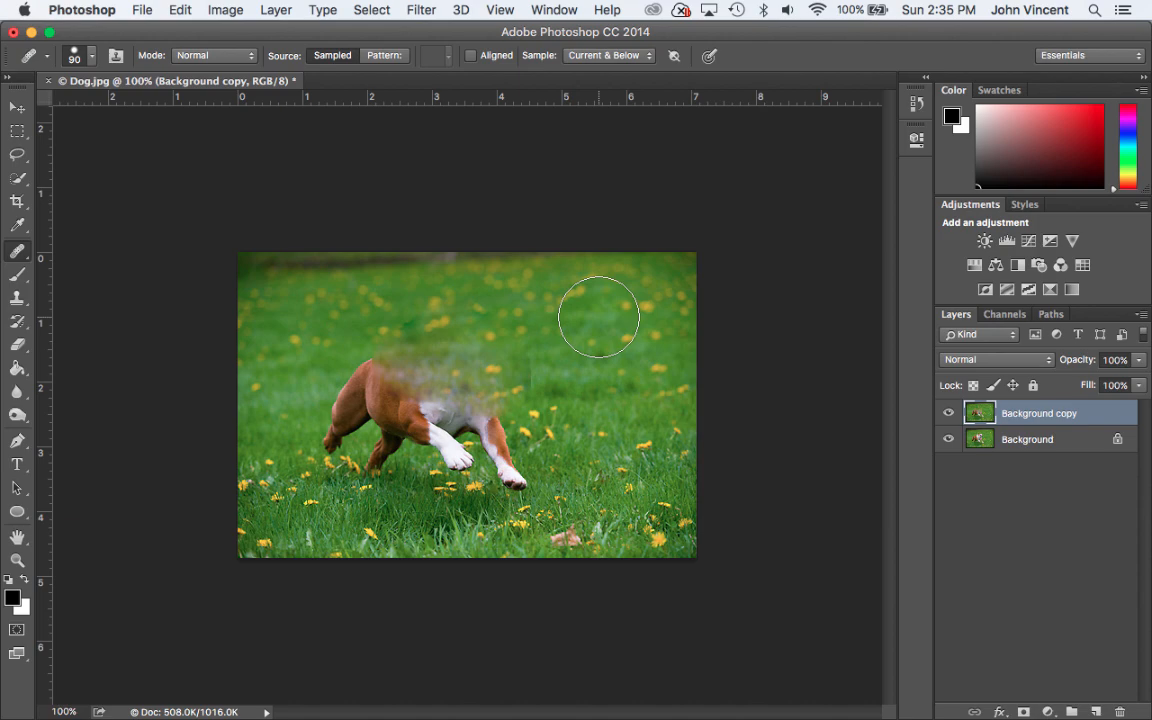
key("super+z")
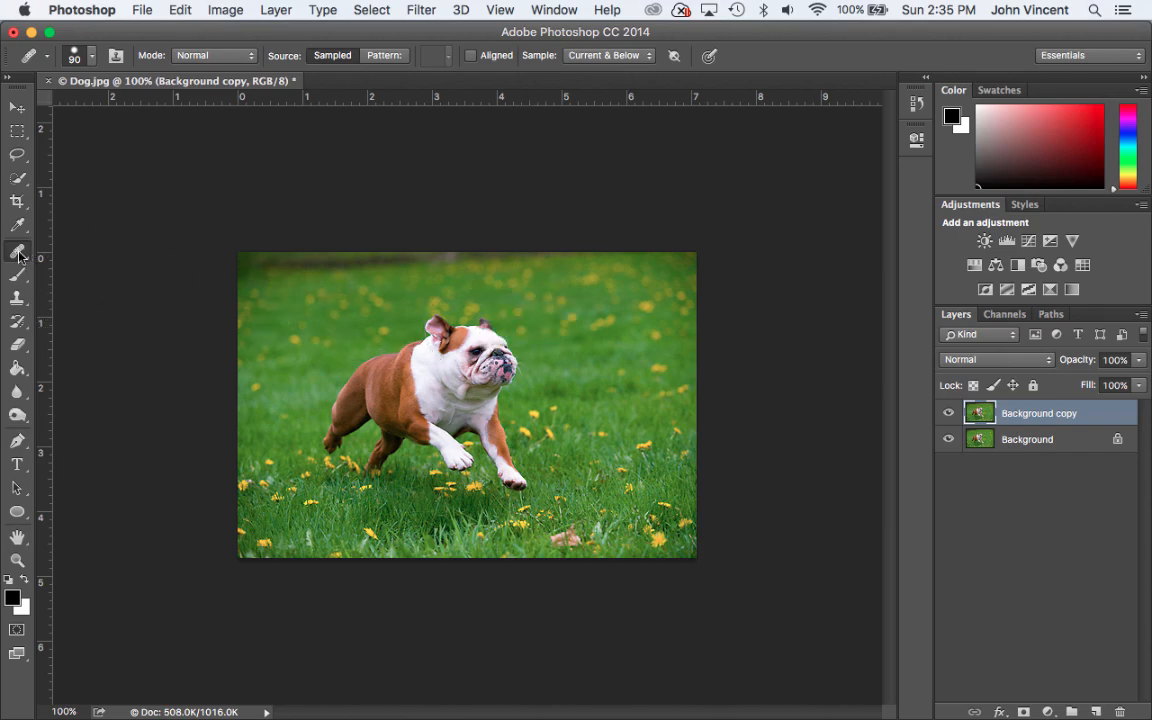
- Try to replace the outlined dog with nearby grass using the Patch tool, undo the patch and deselect
left_click_drag(19, 255, 90, 260)
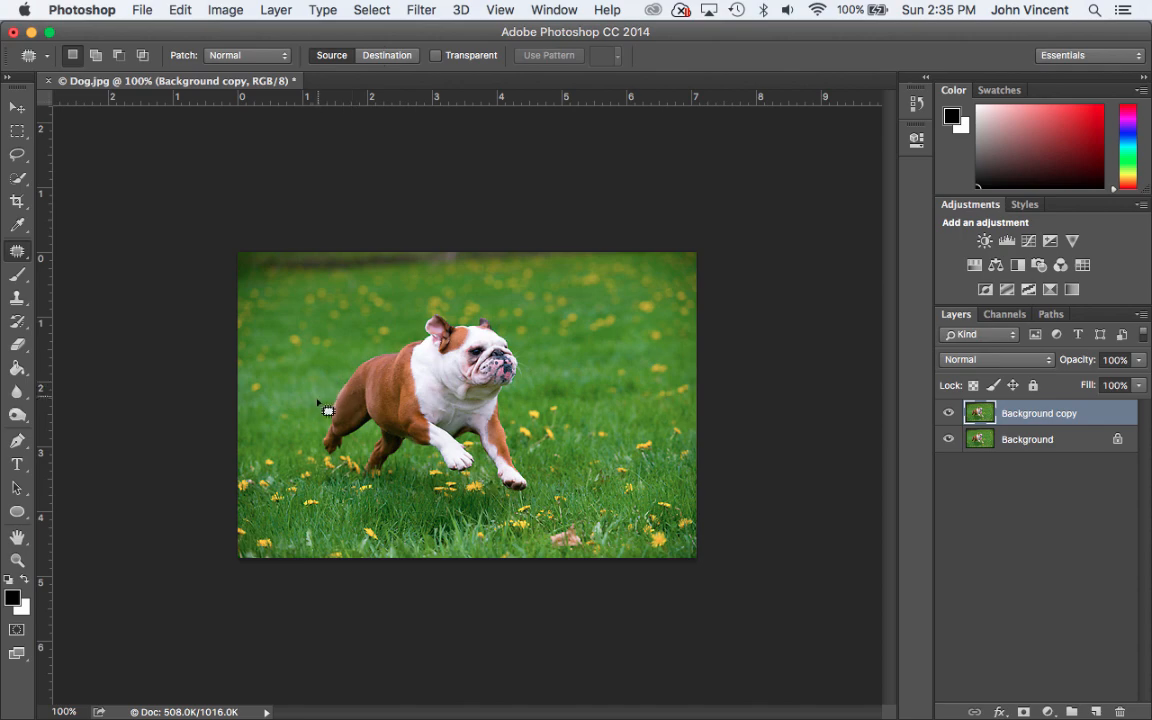
mouse_move(314, 410)
left_mouse_down()
mouse_move(358, 348)
mouse_move(449, 301)
mouse_move(503, 317)
mouse_move(547, 476)
mouse_move(536, 502)
mouse_move(500, 506)
mouse_move(343, 482)
mouse_move(311, 445)
mouse_move(300, 410)
left_mouse_up()
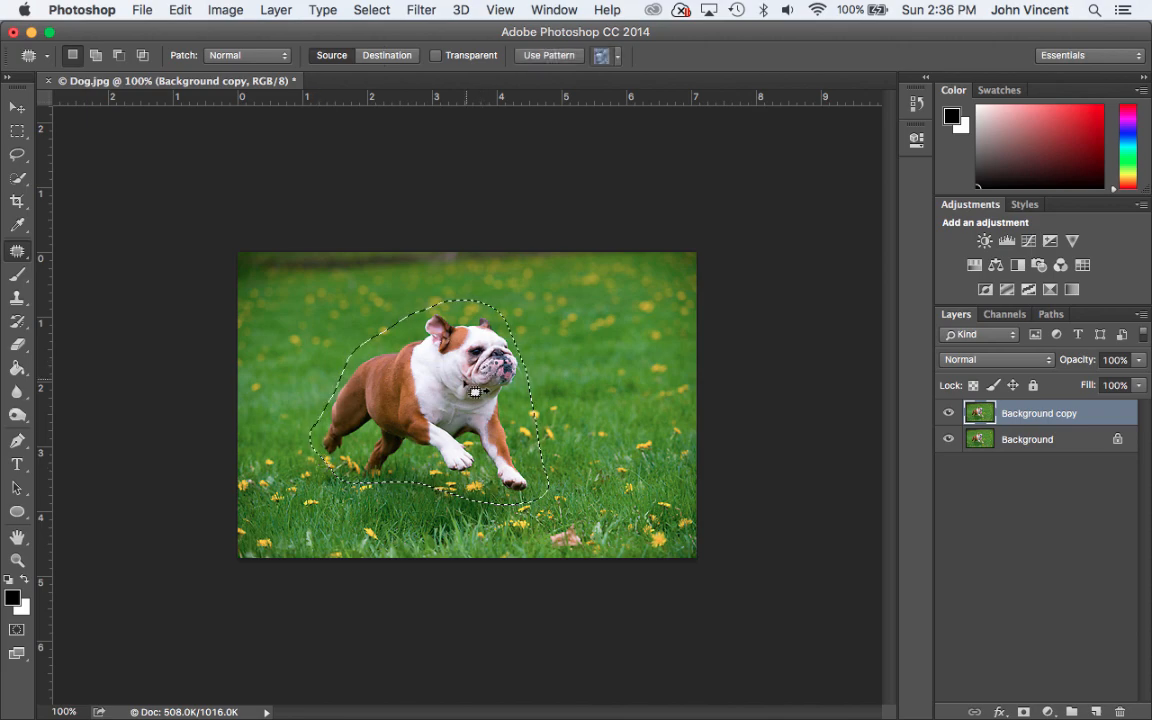
left_click_drag(400, 372, 558, 401)
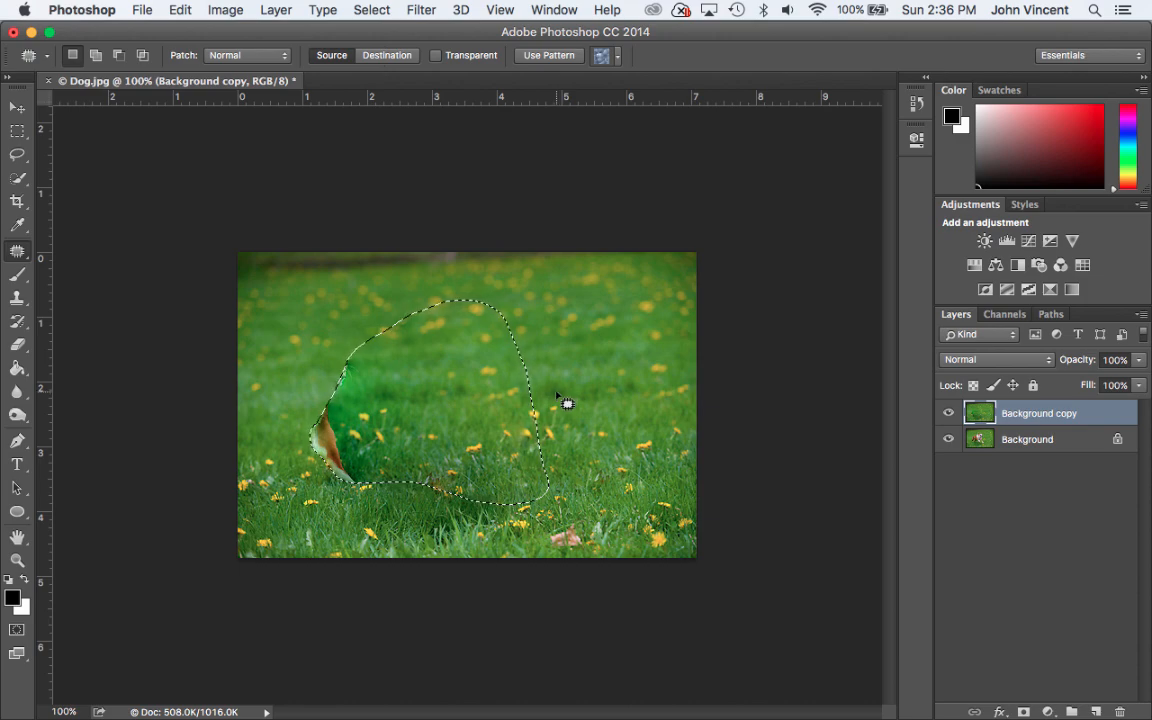
key("super+z")
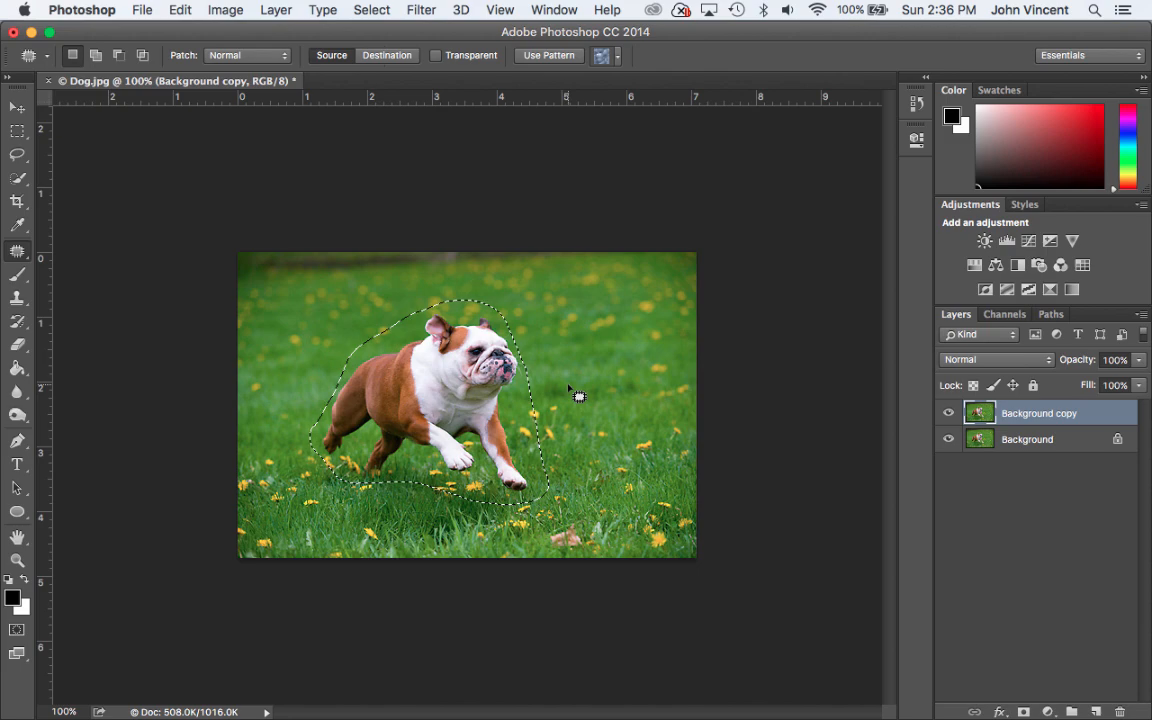
key("super+d")
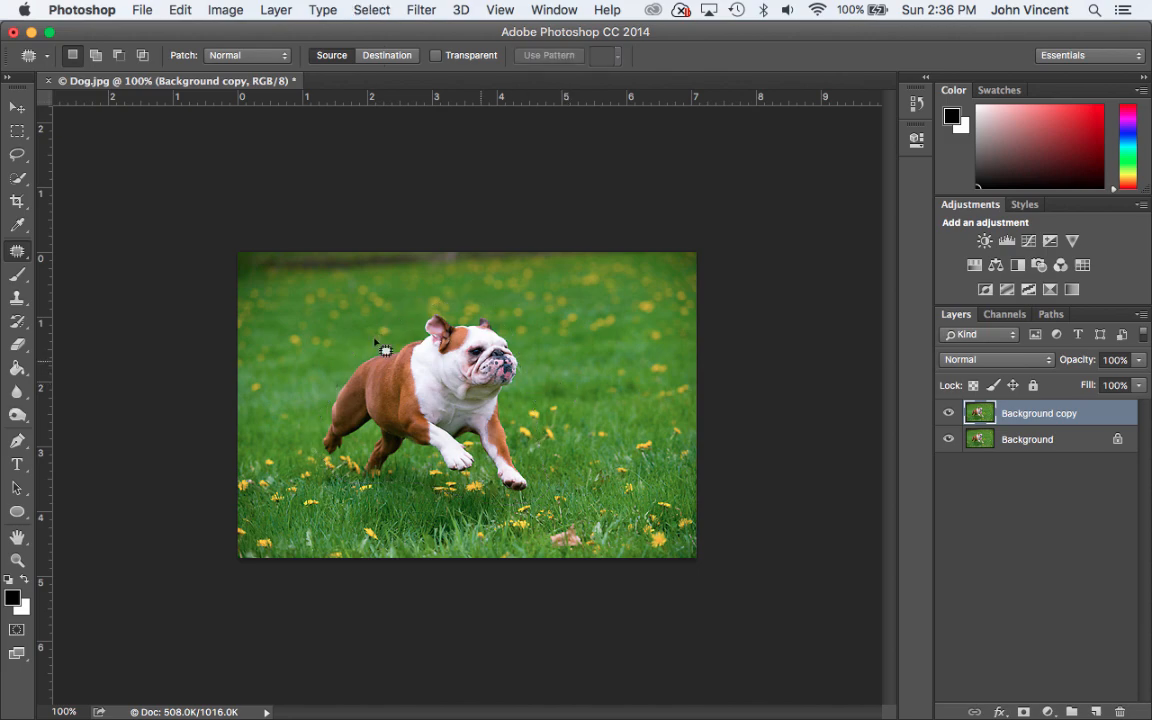
- Try to shift the outlined dog toward the photo's lower right with Content-Aware Move, undo it and deselect
left_click(18, 252)
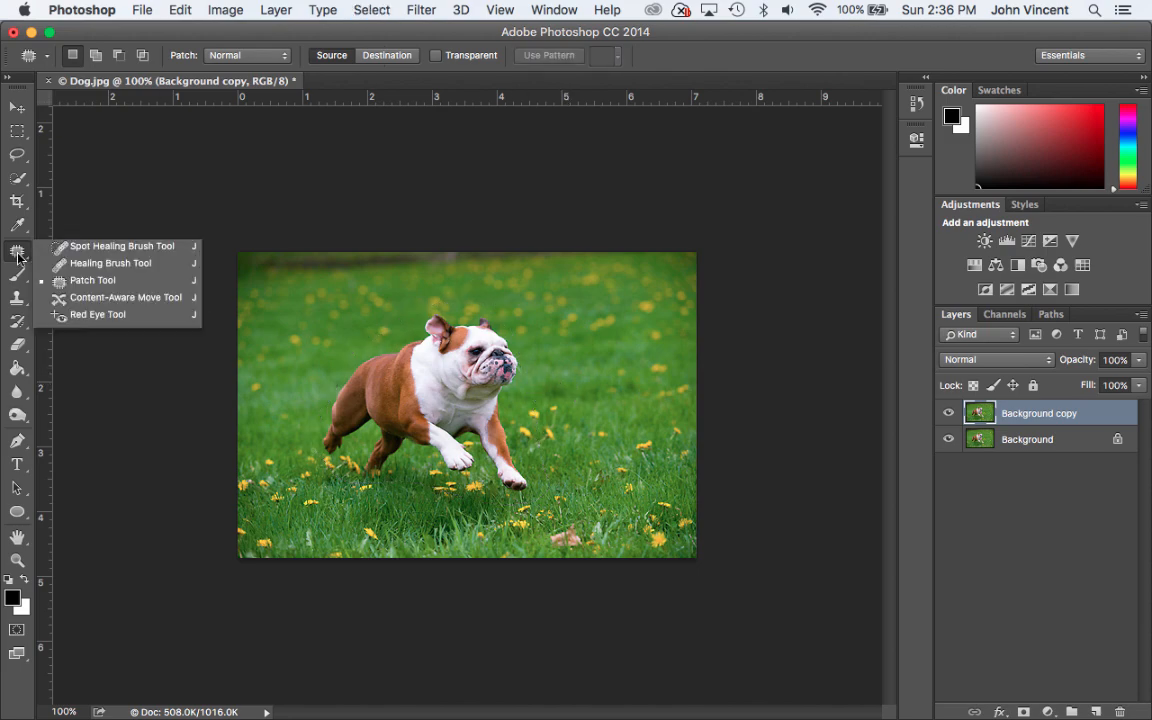
left_click(100, 297)
mouse_move(312, 418)
left_mouse_down()
mouse_move(330, 375)
mouse_move(420, 318)
mouse_move(526, 365)
mouse_move(527, 450)
mouse_move(440, 493)
mouse_move(333, 418)
left_mouse_up()
mouse_move(422, 388)
left_mouse_down()
mouse_move(582, 414)
mouse_move(565, 439)
mouse_move(572, 416)
left_mouse_up()
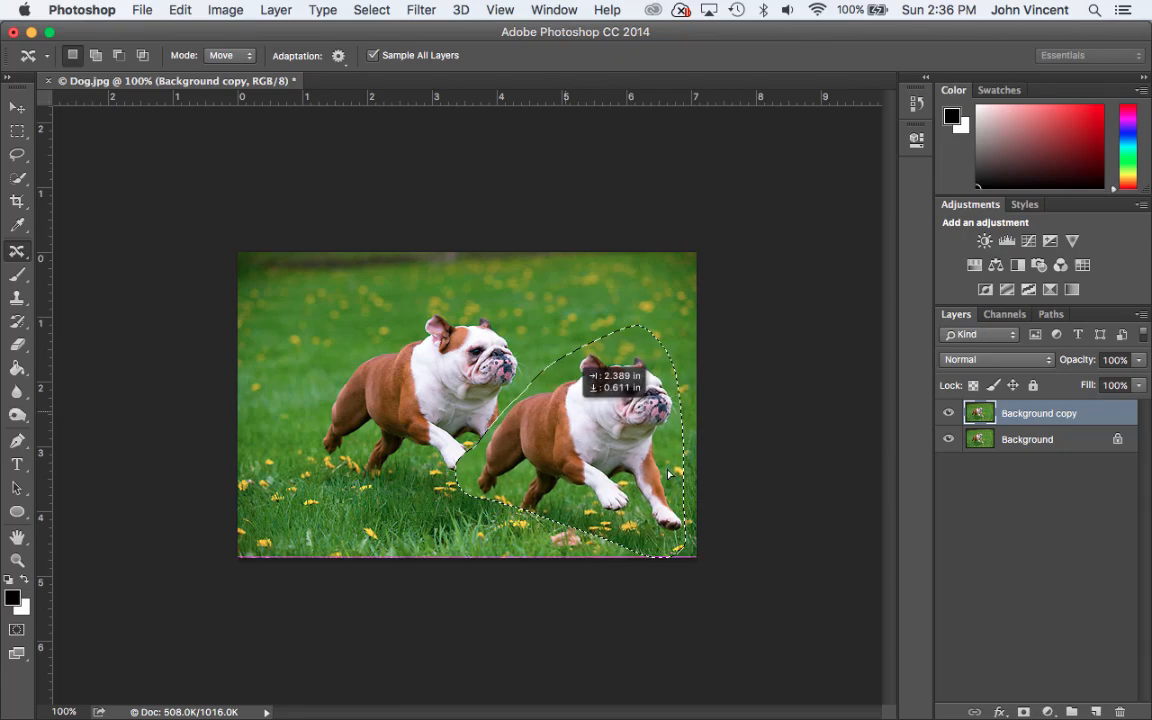
left_click_drag(688, 471, 688, 471)
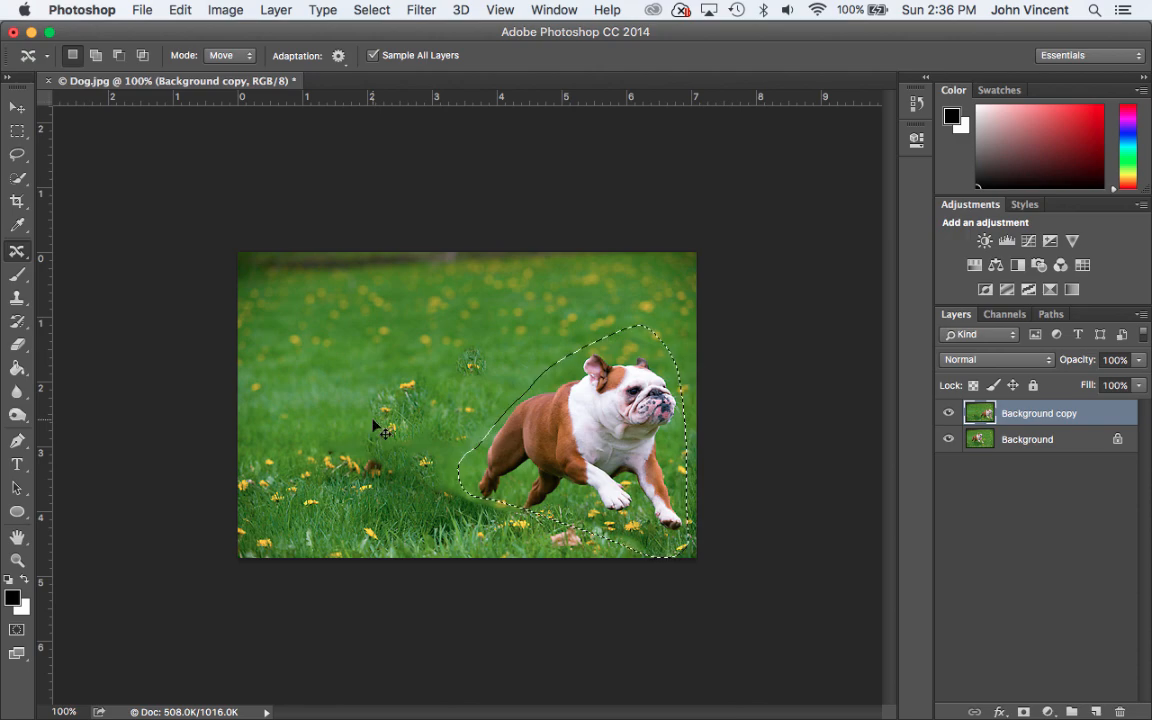
key("super+z")
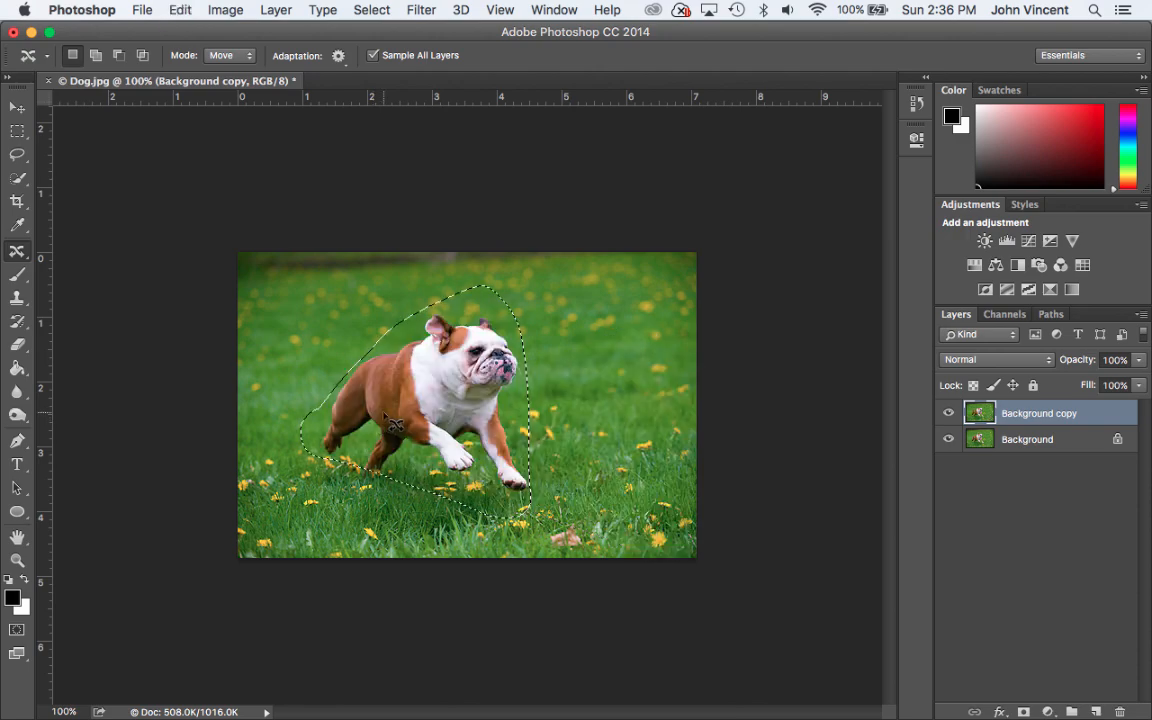
right_click(24, 258)
left_click(17, 258)
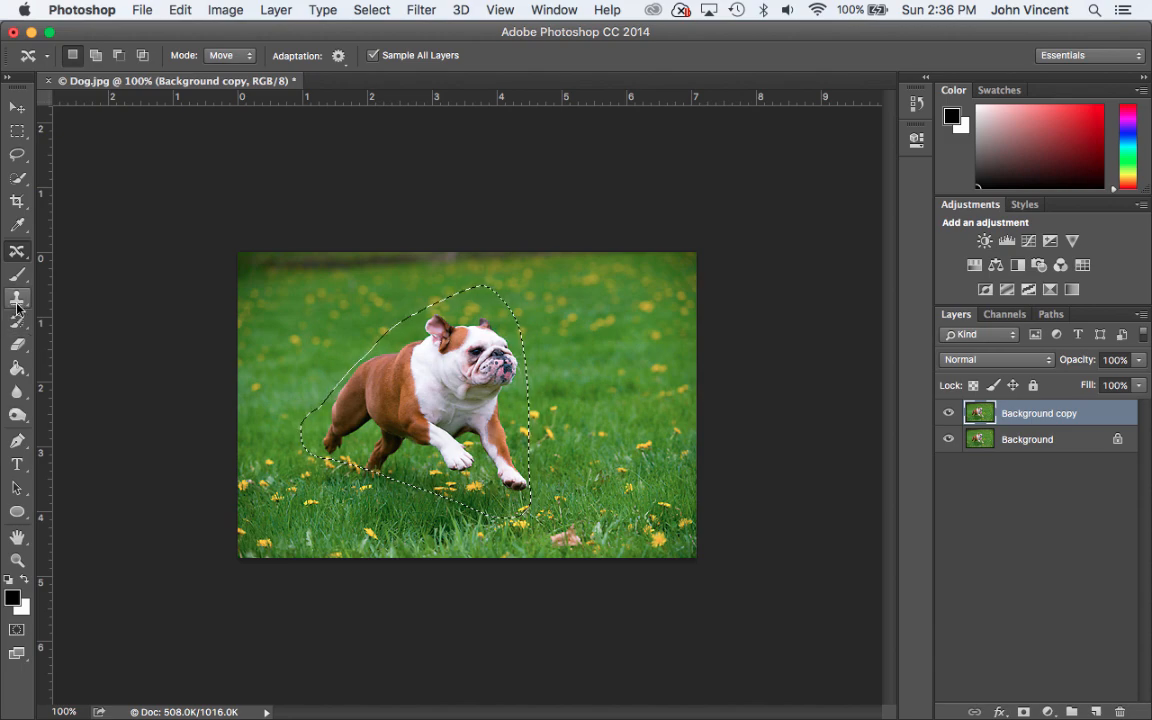
key("super+d")
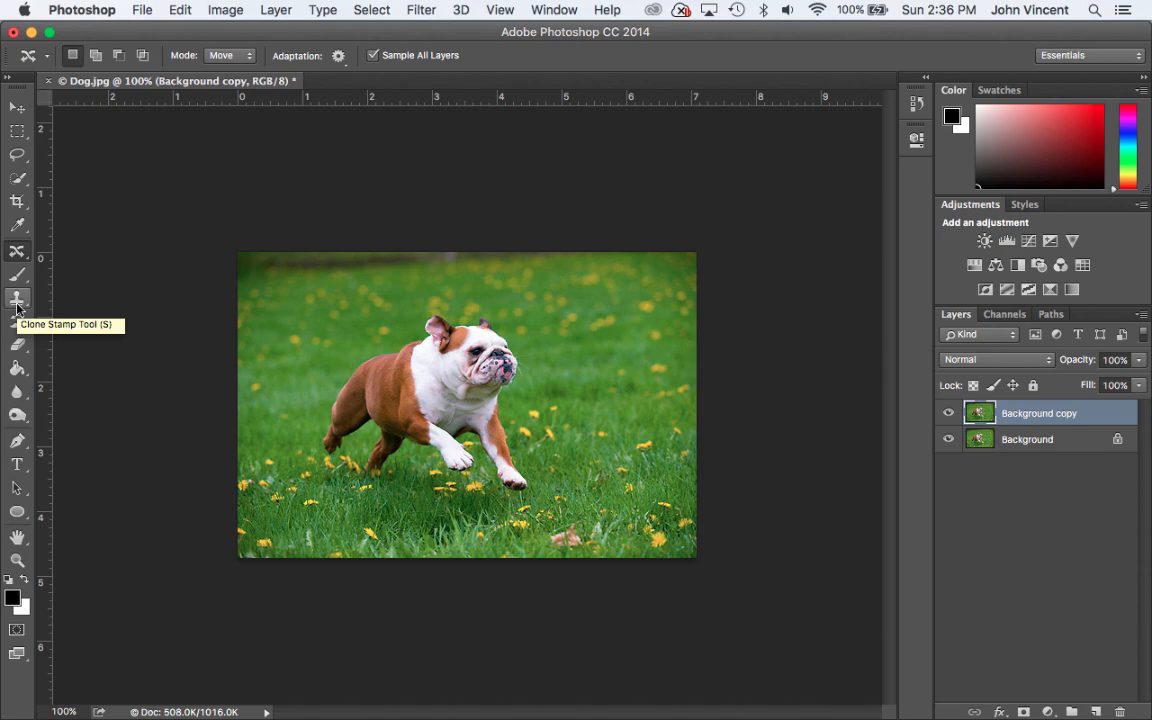
- Clone grass over the dog's head and neck with the soft 45 px Clone Stamp
left_click(18, 299)
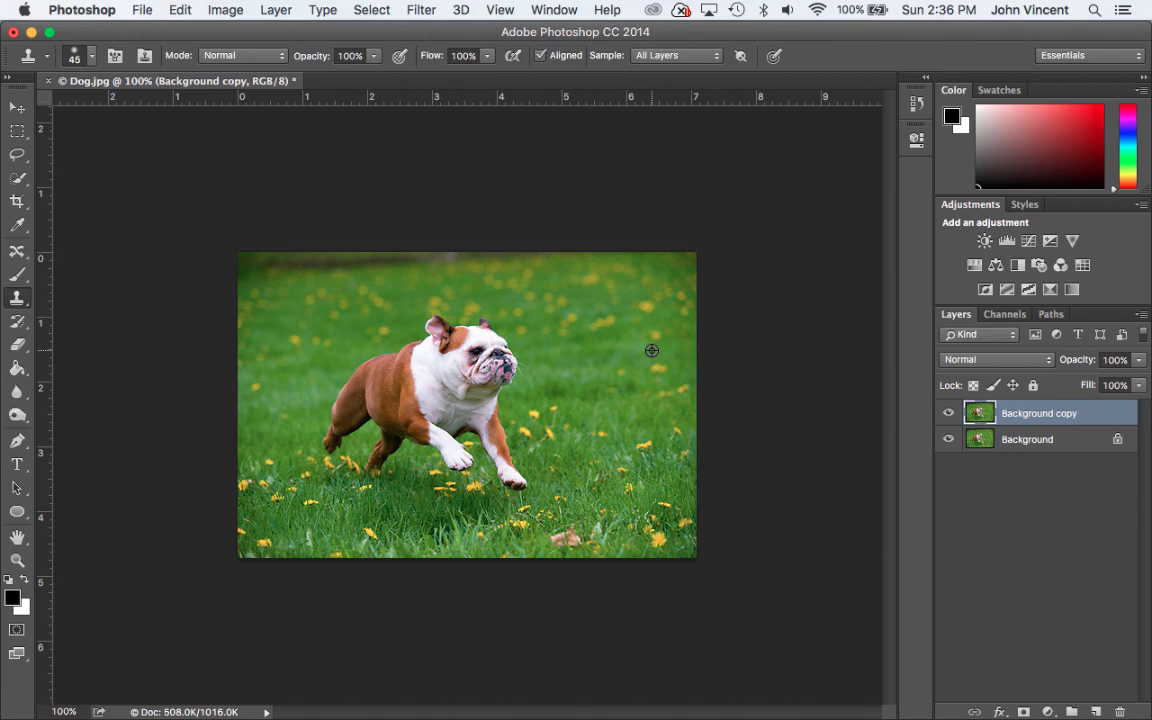
mouse_move(492, 340)
left_mouse_down()
mouse_move(504, 370)
mouse_move(485, 328)
mouse_move(428, 331)
mouse_move(464, 344)
mouse_move(434, 348)
mouse_move(430, 361)
mouse_move(554, 369)
left_mouse_up()
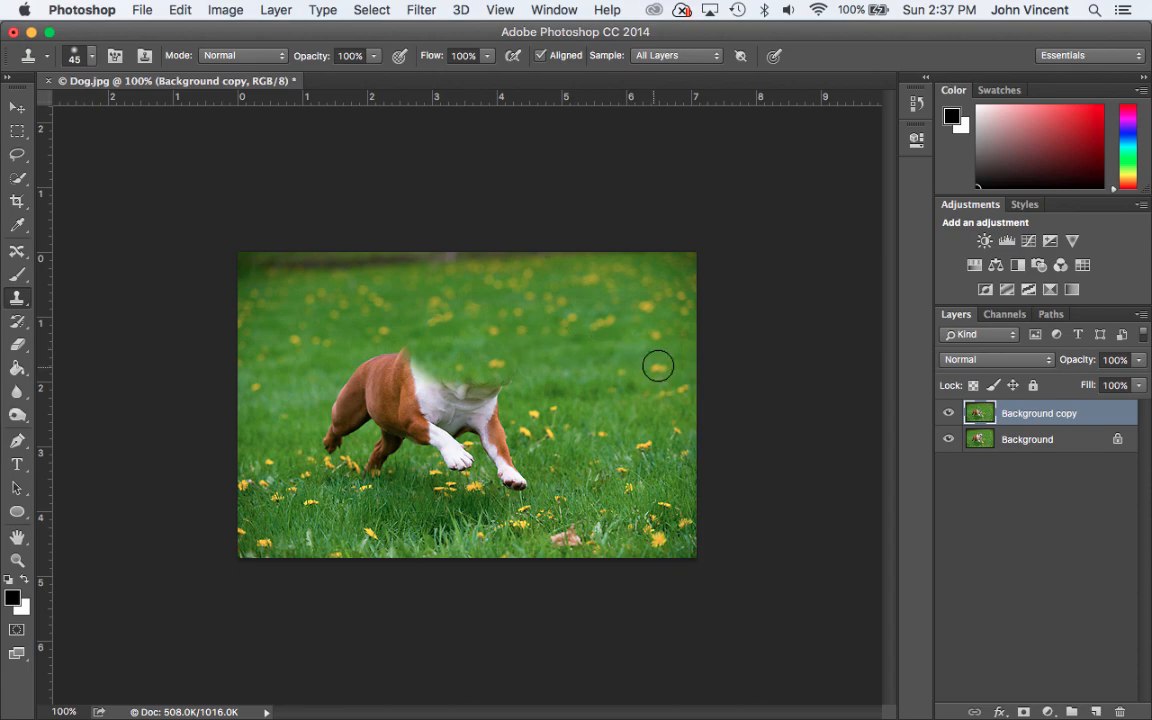
left_click_drag(425, 350, 461, 358)
- Set the Clone Stamp brush to 100% hardness and clone sampled grass over the dog's chest
right_click(519, 347)
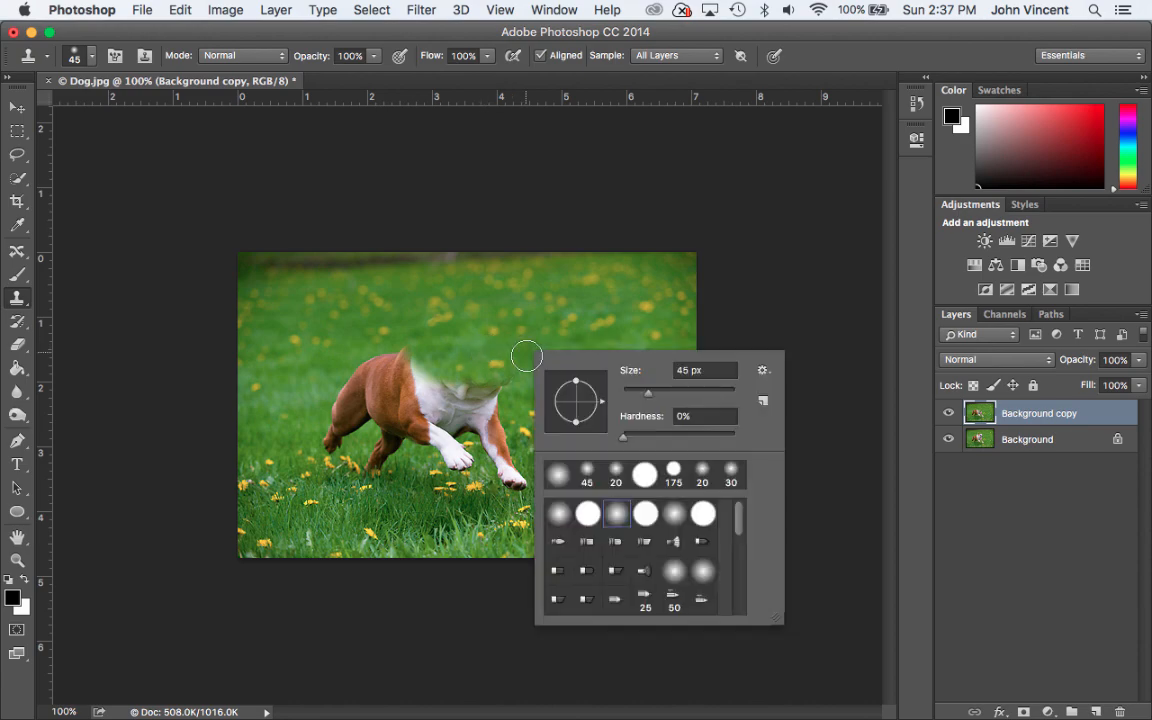
left_click(589, 514)
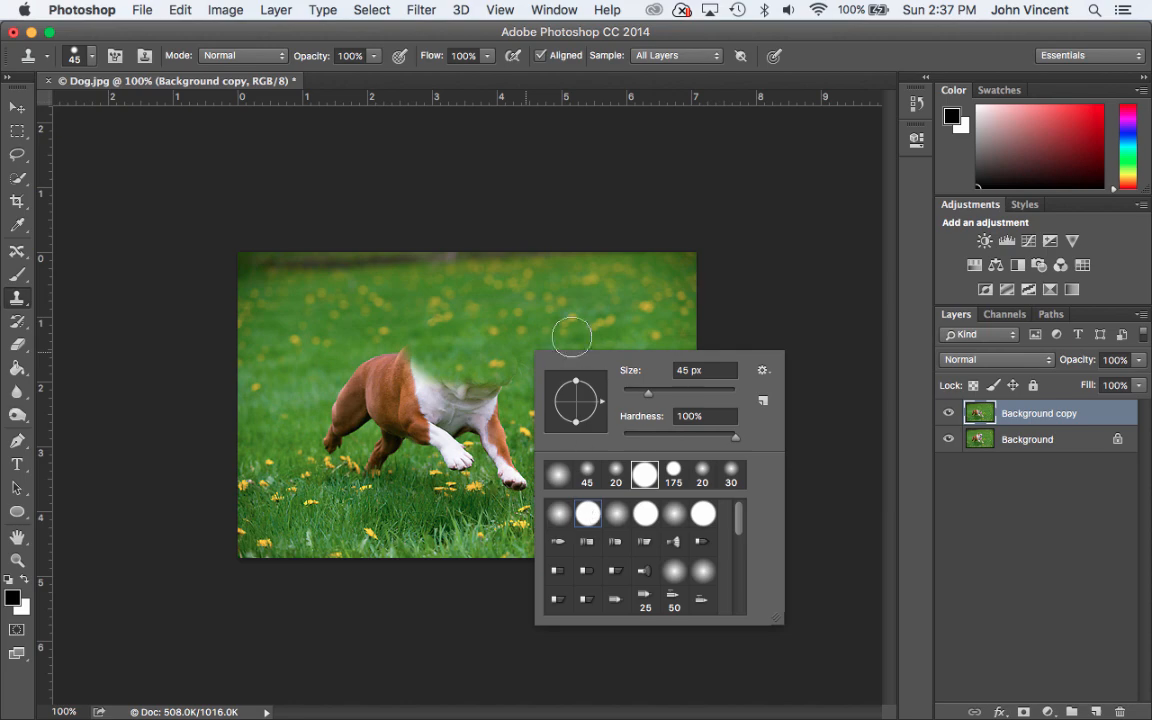
left_click(475, 336)
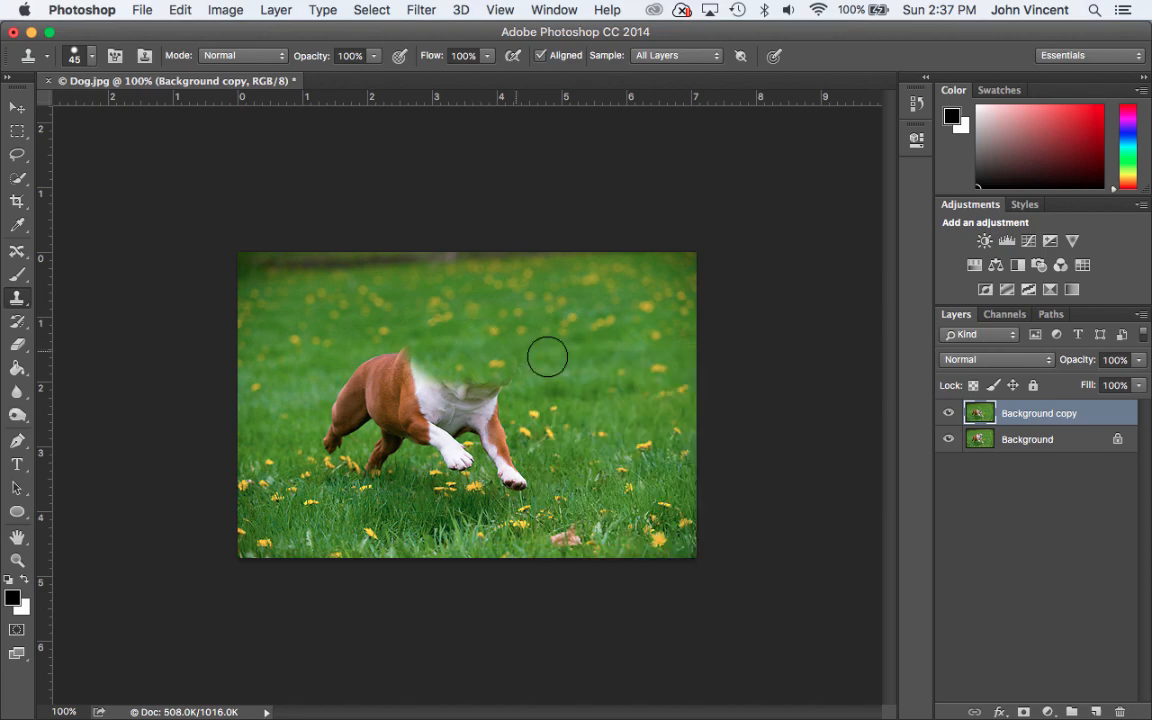
left_click(625, 353, "alt")
left_click_drag(447, 404, 413, 397)
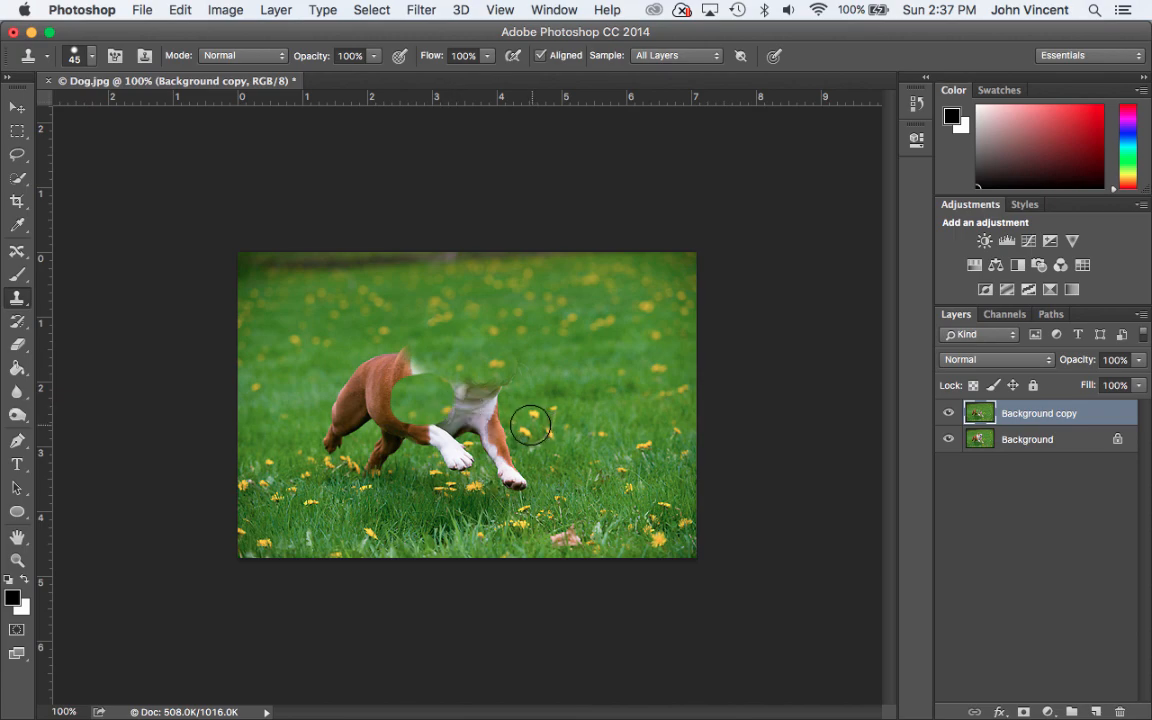
- Set the 45 px Clone Stamp brush to 0% hardness and clone sampled grass over the dog's back and midsection
right_click(565, 383)
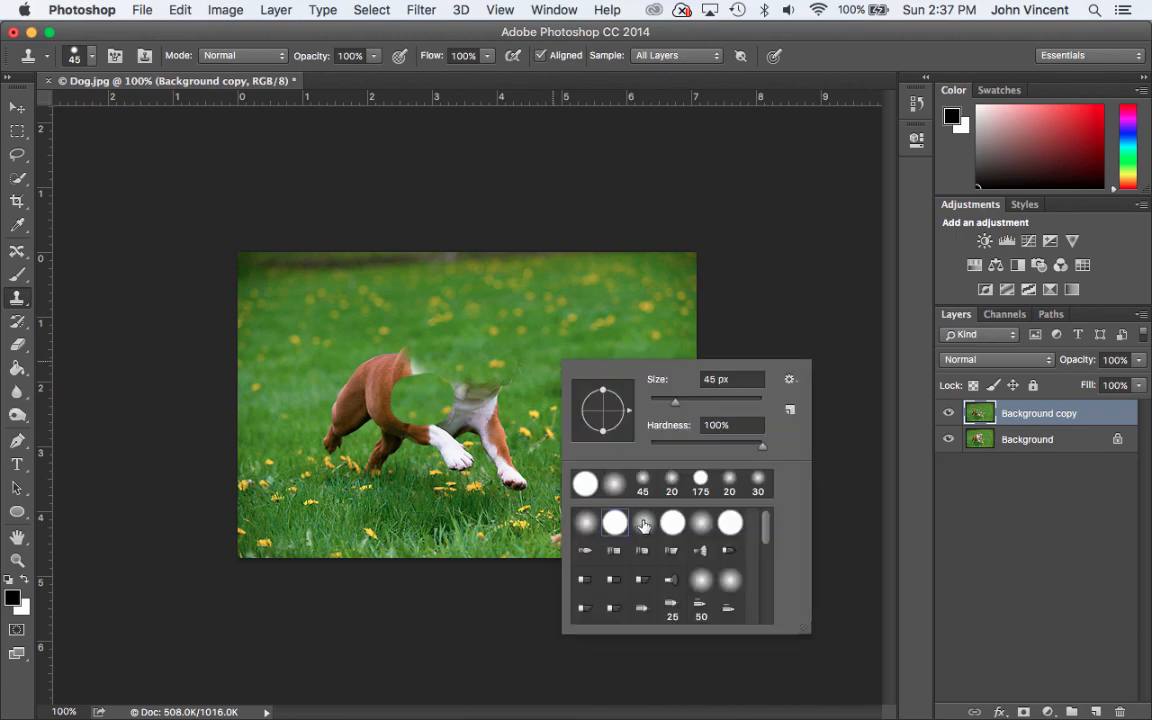
left_click(642, 523)
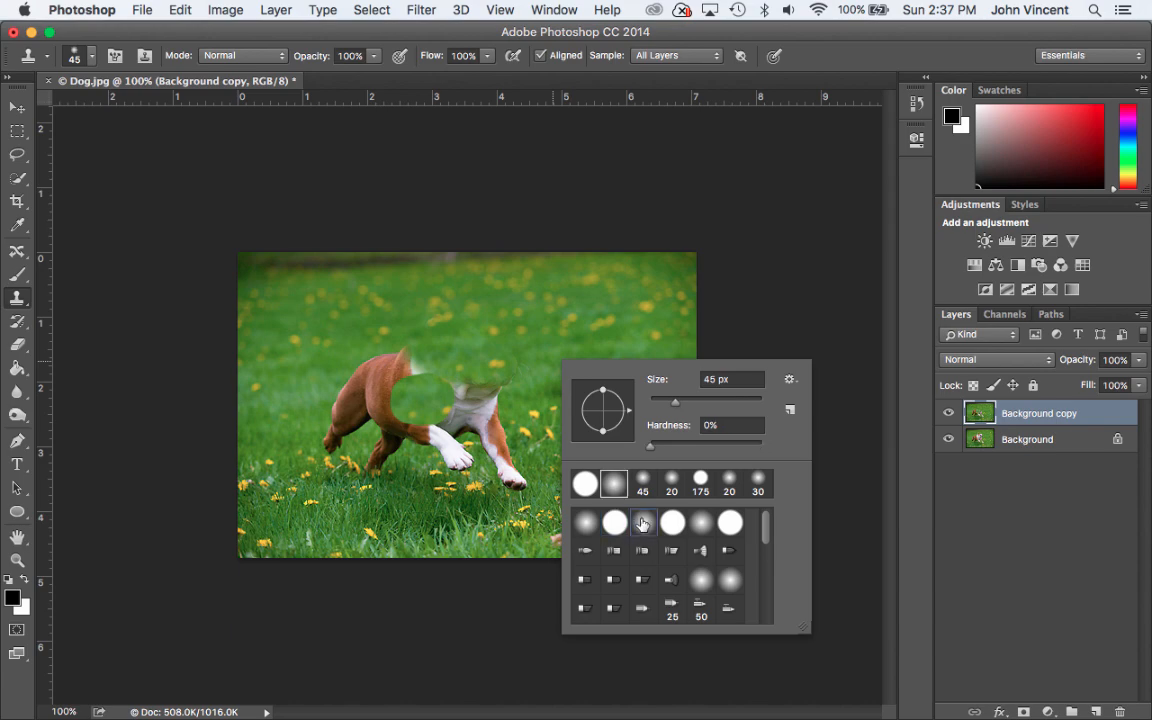
left_click(593, 321)
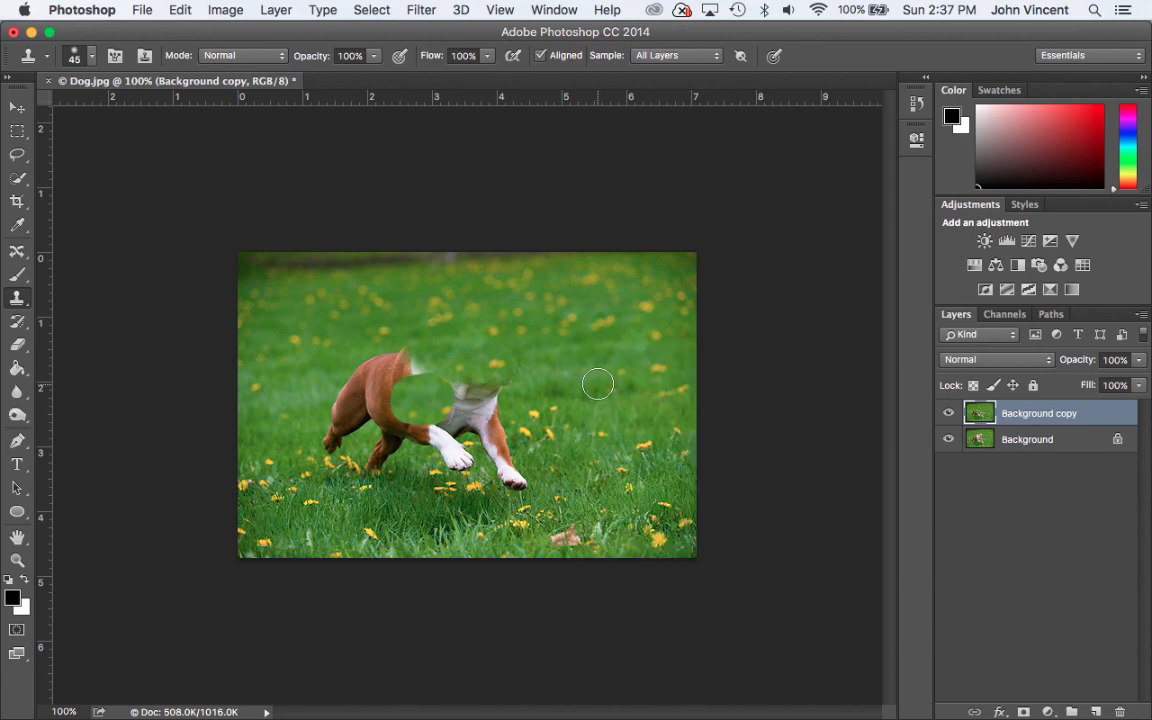
left_click(622, 361, "alt")
mouse_move(454, 386)
left_mouse_down()
mouse_move(407, 360)
mouse_move(410, 397)
mouse_move(377, 372)
left_mouse_up()
- Try to clone grass over the top of the dog's haunch and undo the stroke
key("super+equal")
key("super+equal")
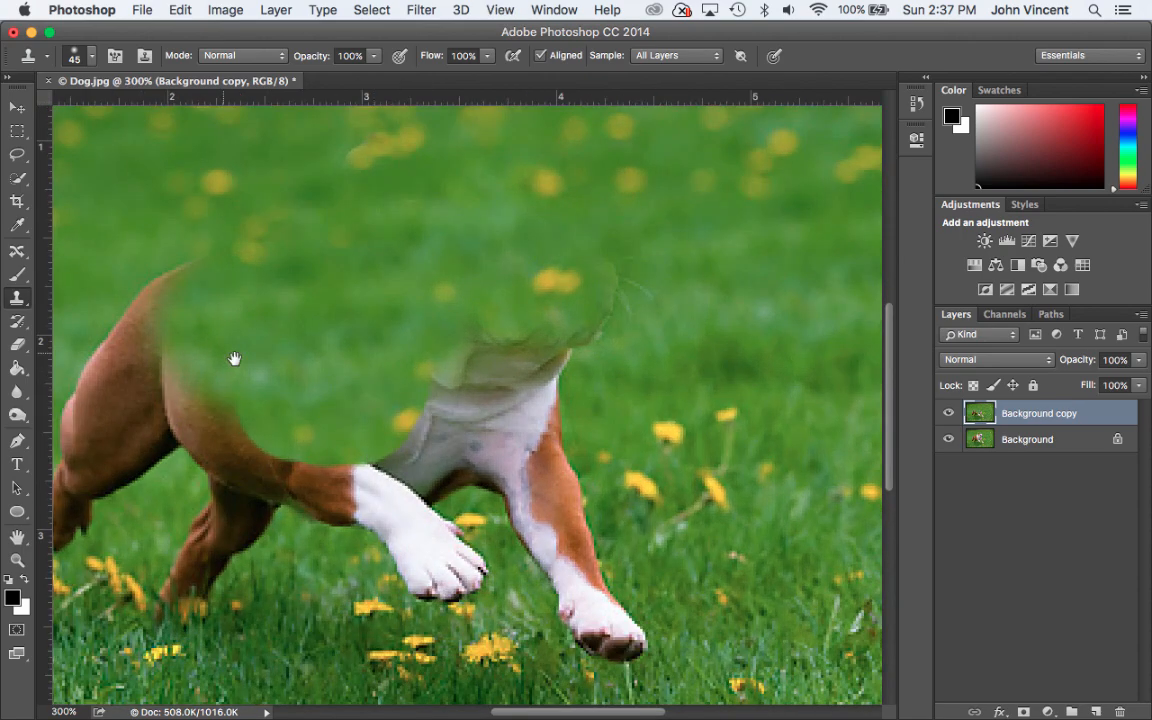
left_click_drag(224, 352, 394, 402)
mouse_move(380, 321)
left_mouse_down()
mouse_move(299, 359)
mouse_move(350, 406)
mouse_move(288, 382)
mouse_move(300, 407)
mouse_move(373, 407)
left_mouse_up()
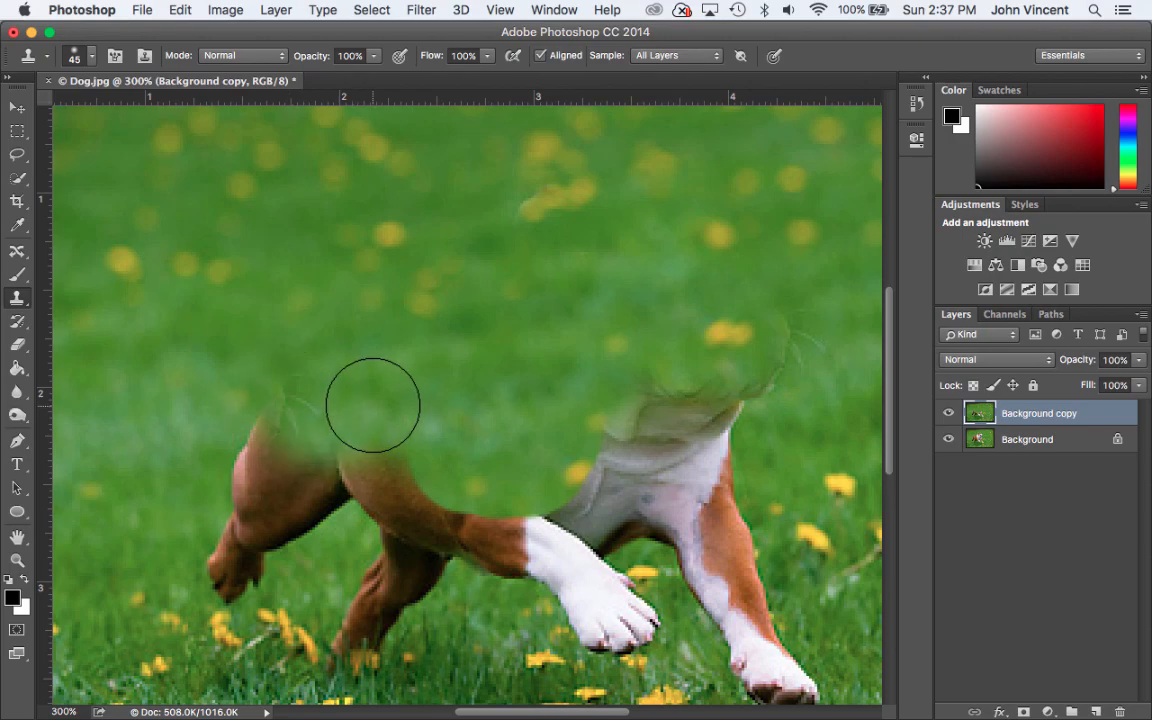
key("super+z")
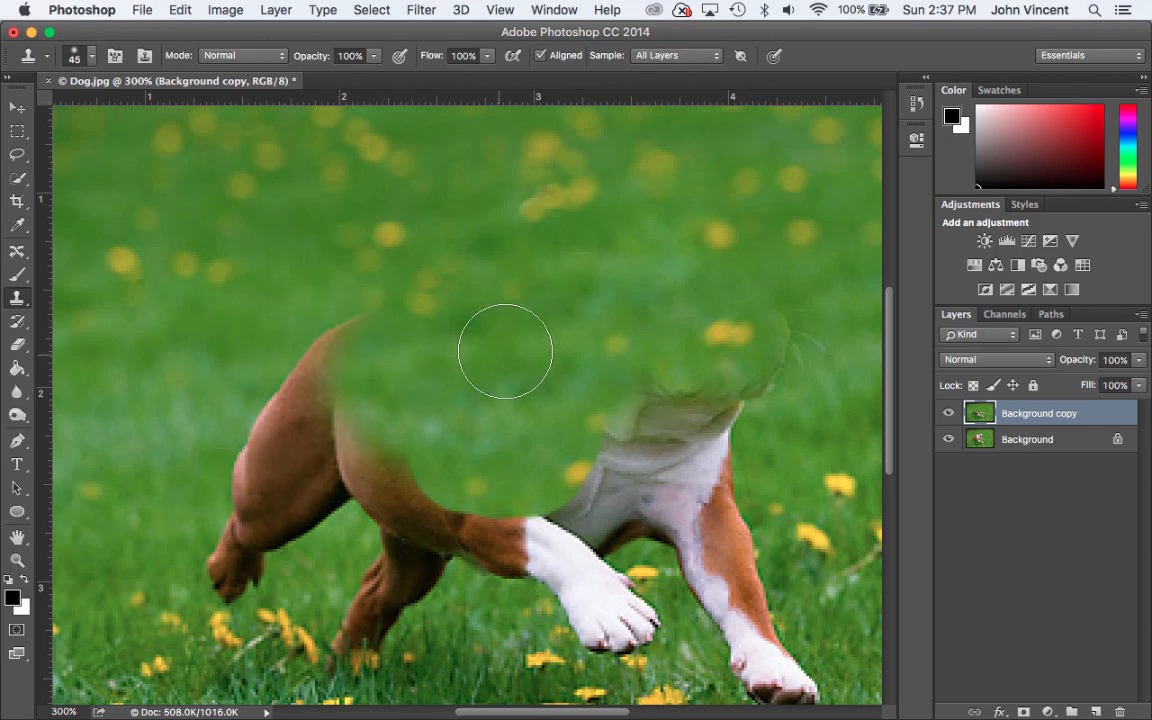
- Try to clone the grass beside the front paws over the dog's legs in one long stroke and undo it
key("super+minus")
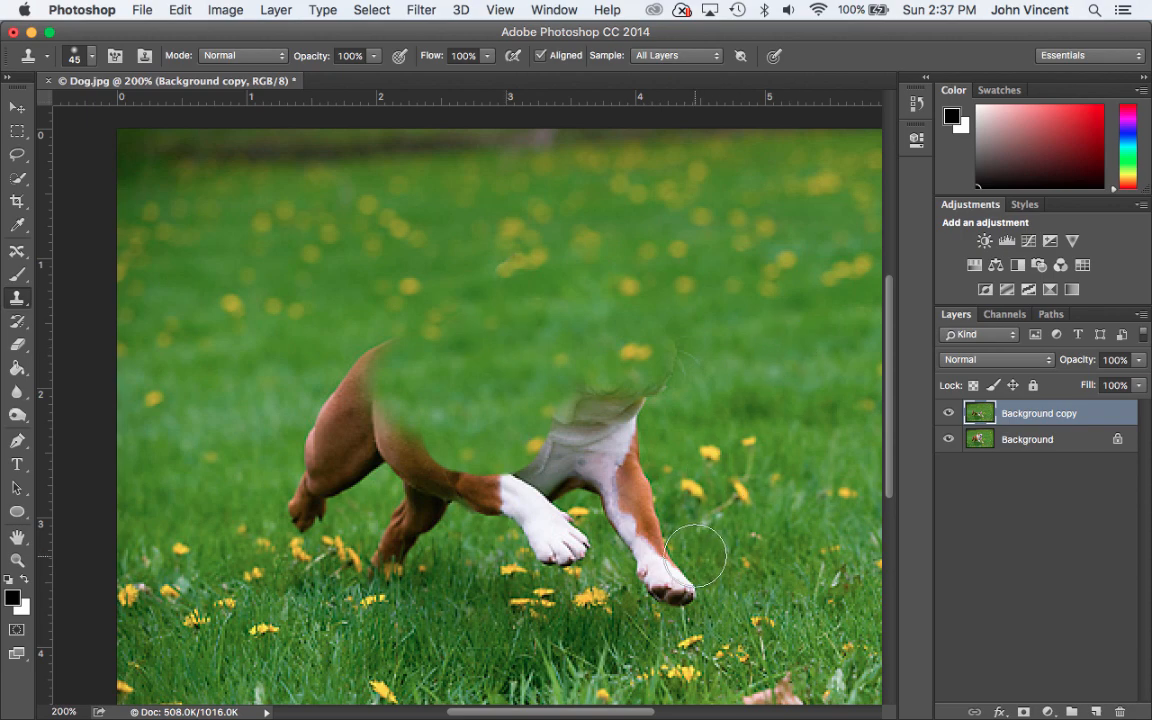
left_click(774, 568, "alt")
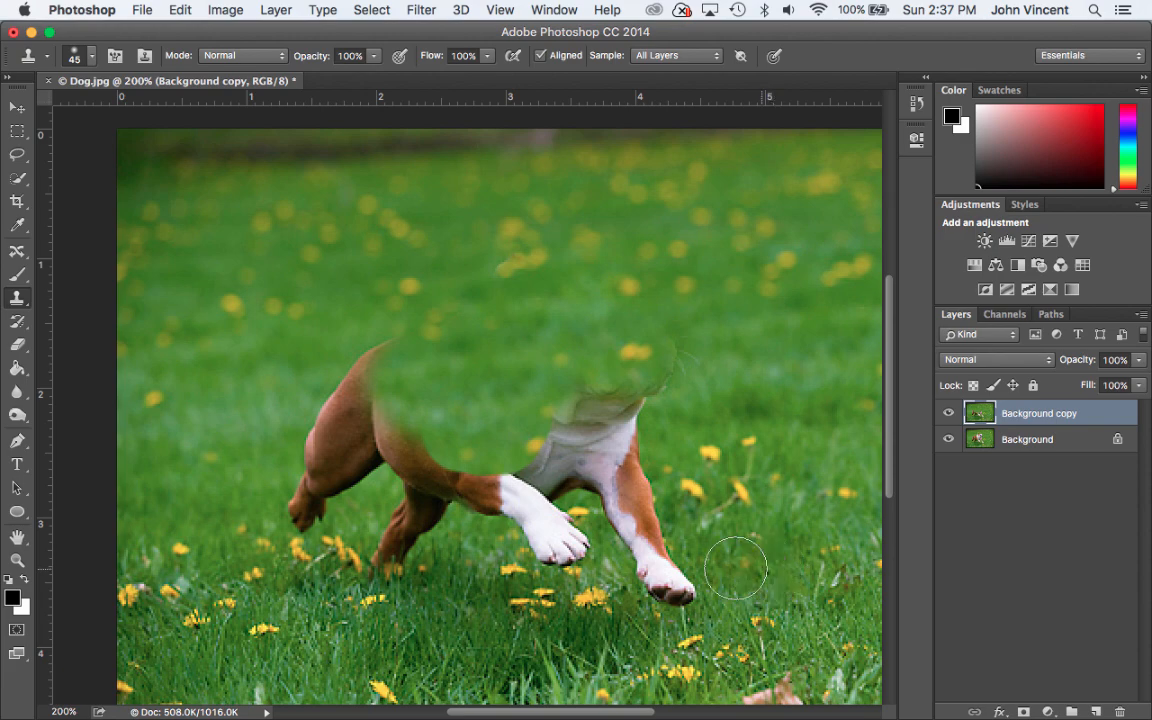
mouse_move(572, 545)
left_mouse_down()
mouse_move(524, 537)
mouse_move(552, 528)
mouse_move(454, 515)
mouse_move(443, 530)
mouse_move(453, 555)
mouse_move(477, 569)
mouse_move(433, 550)
mouse_move(414, 491)
mouse_move(387, 558)
mouse_move(367, 520)
mouse_move(373, 504)
mouse_move(378, 564)
mouse_move(333, 520)
mouse_move(345, 485)
mouse_move(299, 519)
mouse_move(306, 472)
mouse_move(349, 461)
mouse_move(318, 525)
mouse_move(254, 473)
mouse_move(346, 442)
mouse_move(370, 462)
mouse_move(261, 476)
mouse_move(187, 448)
mouse_move(347, 426)
mouse_move(370, 447)
mouse_move(345, 488)
mouse_move(305, 438)
mouse_move(385, 427)
mouse_move(425, 458)
left_mouse_up()
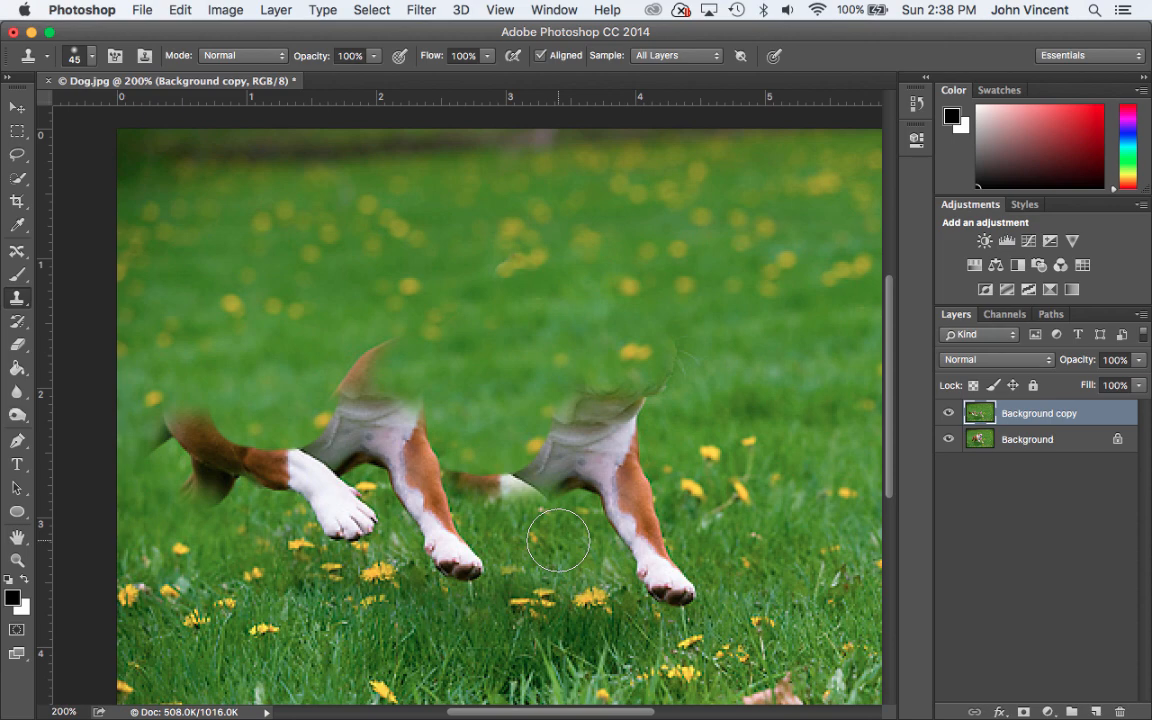
key("super+z")
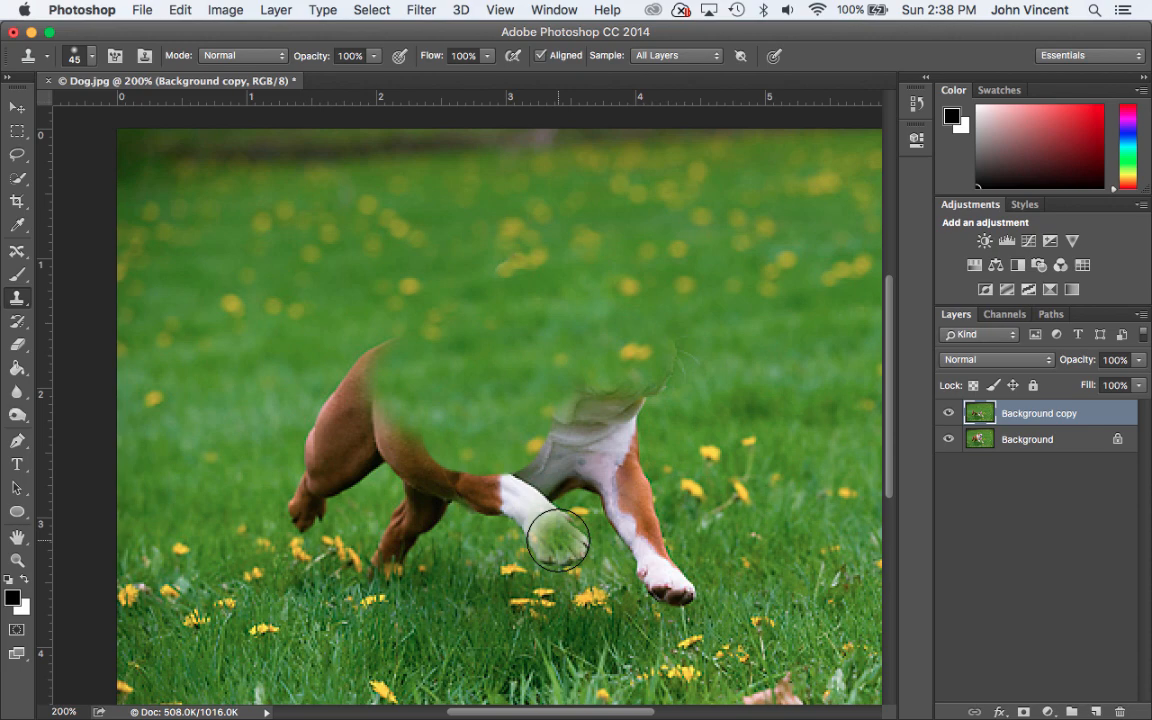
- Clone grass sampled beside the dog over its remaining chest and upper front leg
key("super+minus")
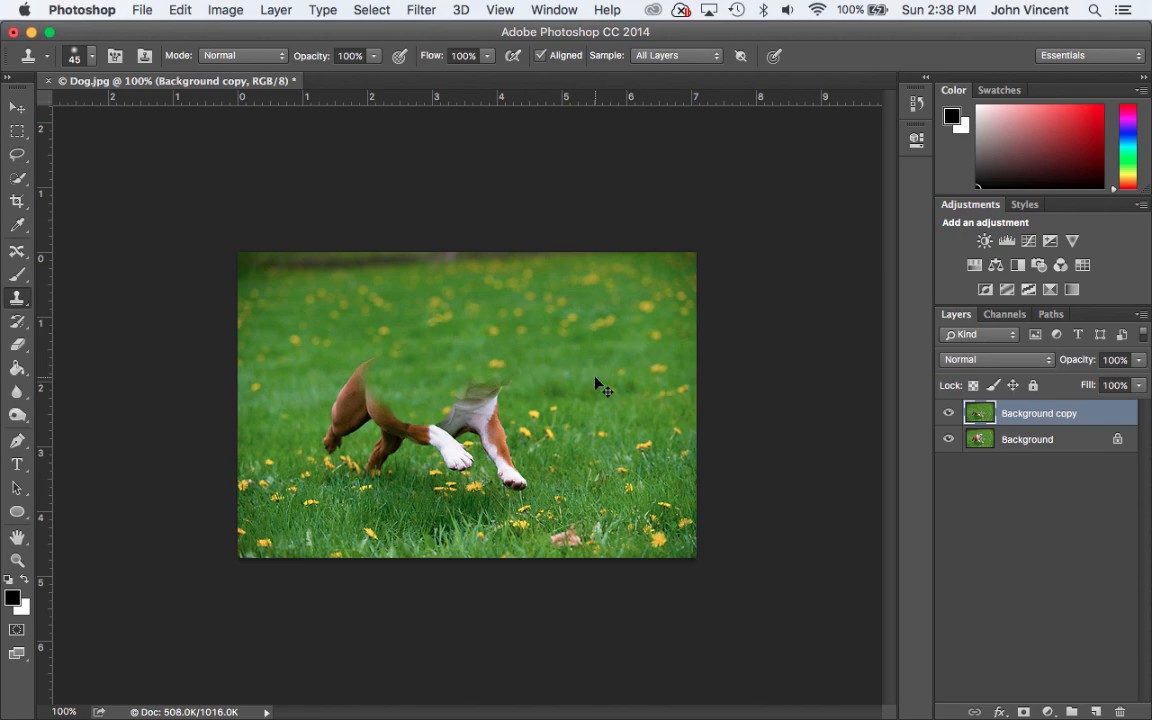
key("super+equal")
mouse_move(692, 357)
left_mouse_down()
mouse_move(536, 367)
mouse_move(553, 352)
left_mouse_up()
left_click(671, 322, "alt")
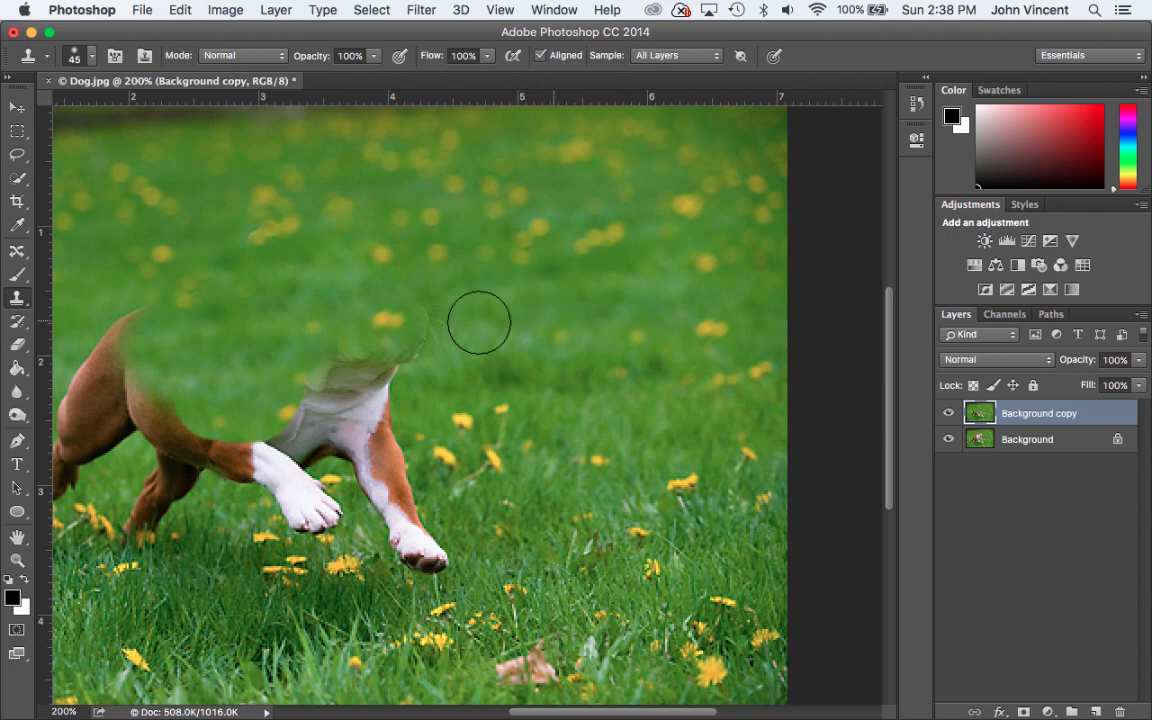
mouse_move(419, 321)
left_mouse_down()
mouse_move(321, 357)
mouse_move(404, 367)
mouse_move(326, 393)
mouse_move(424, 402)
mouse_move(327, 408)
mouse_move(393, 428)
left_mouse_up()
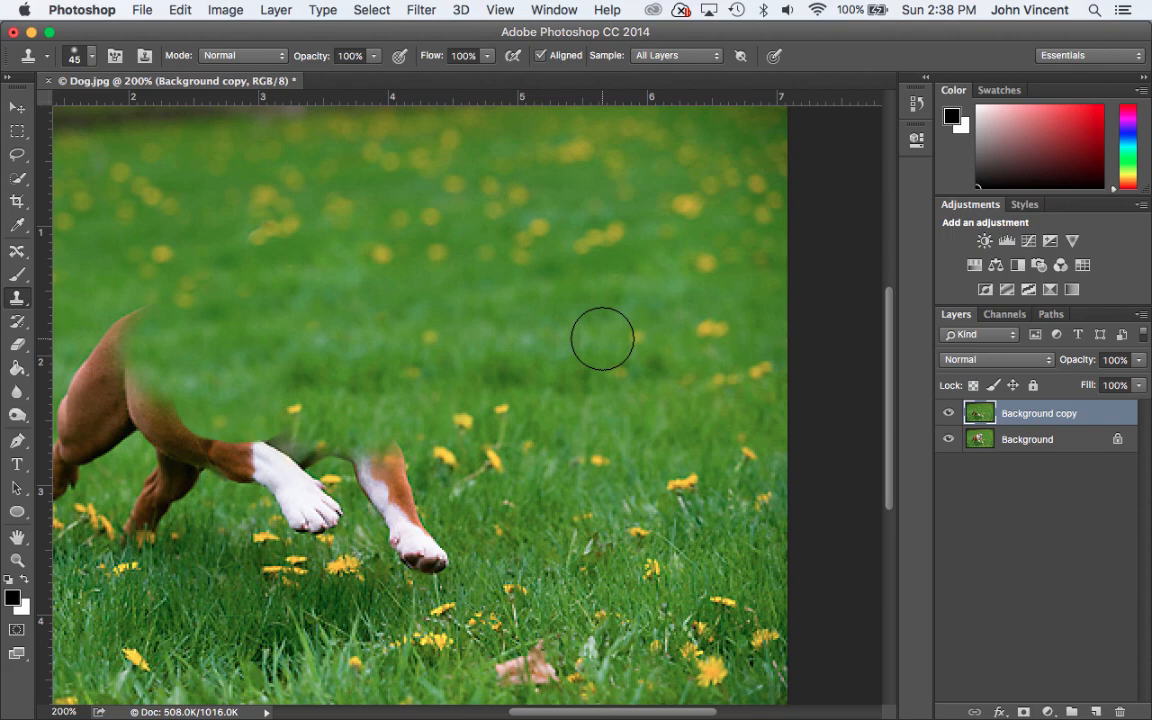
- Try to clone the blurred background grass onto the sharper foreground grass beside the front paw and undo it
scroll(573, 308, "up", 2)
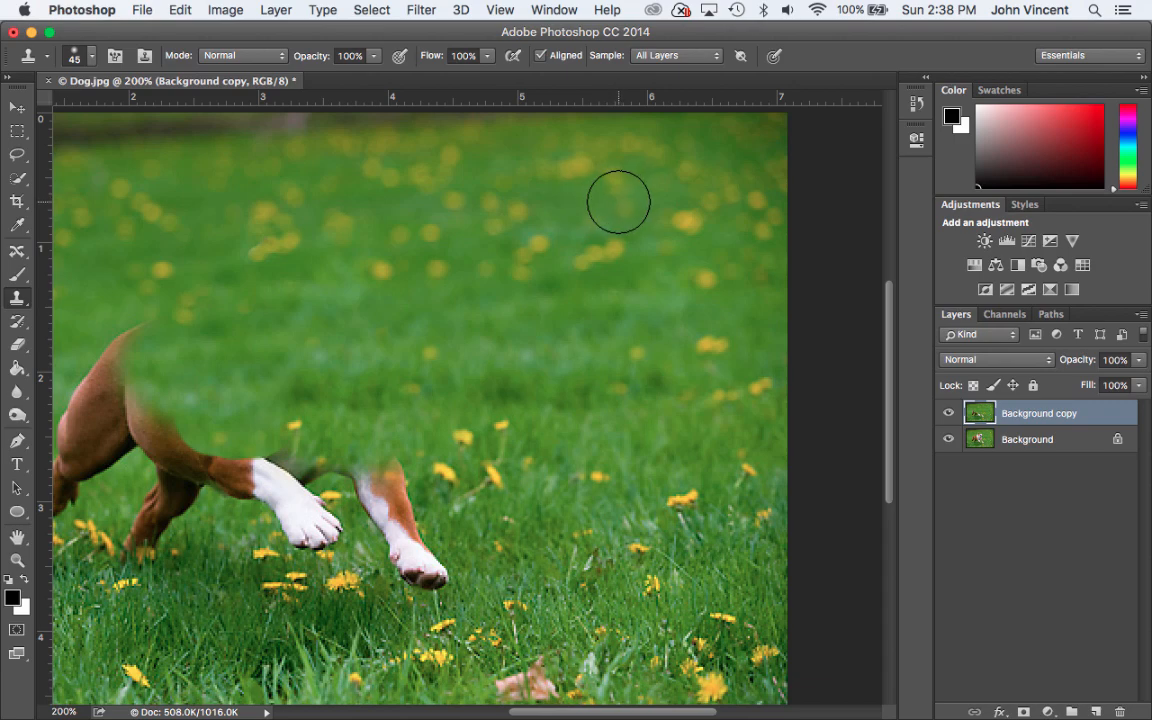
scroll(615, 215, "down", 2)
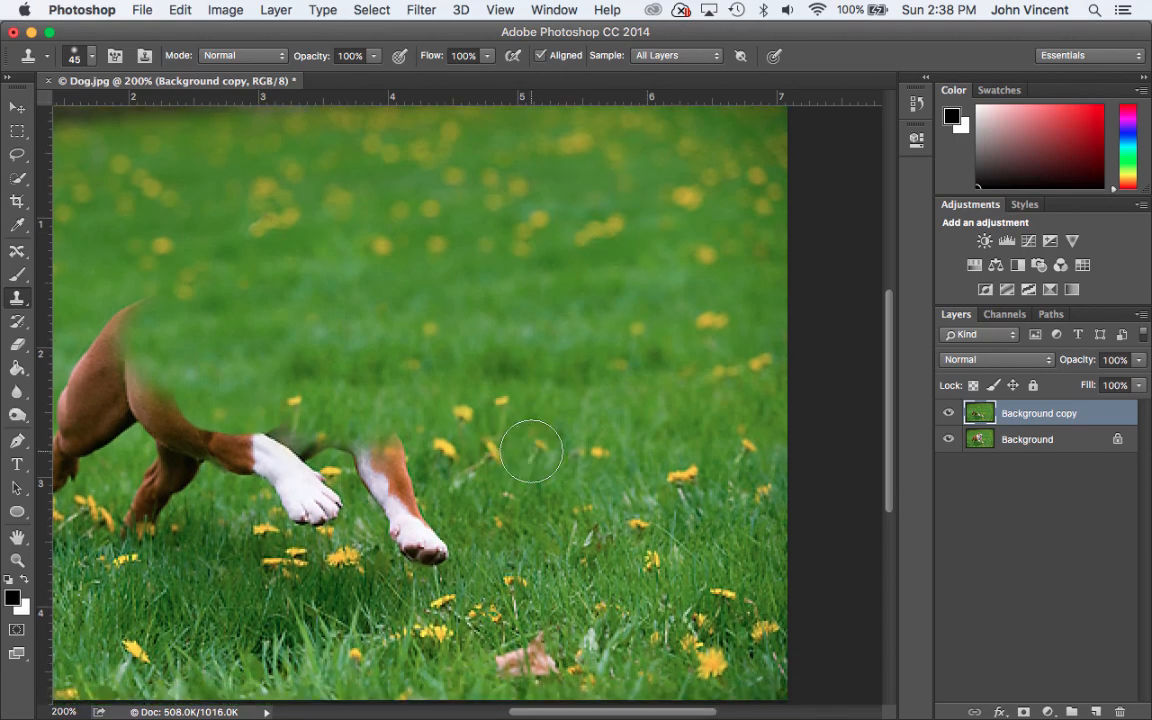
key("super+minus")
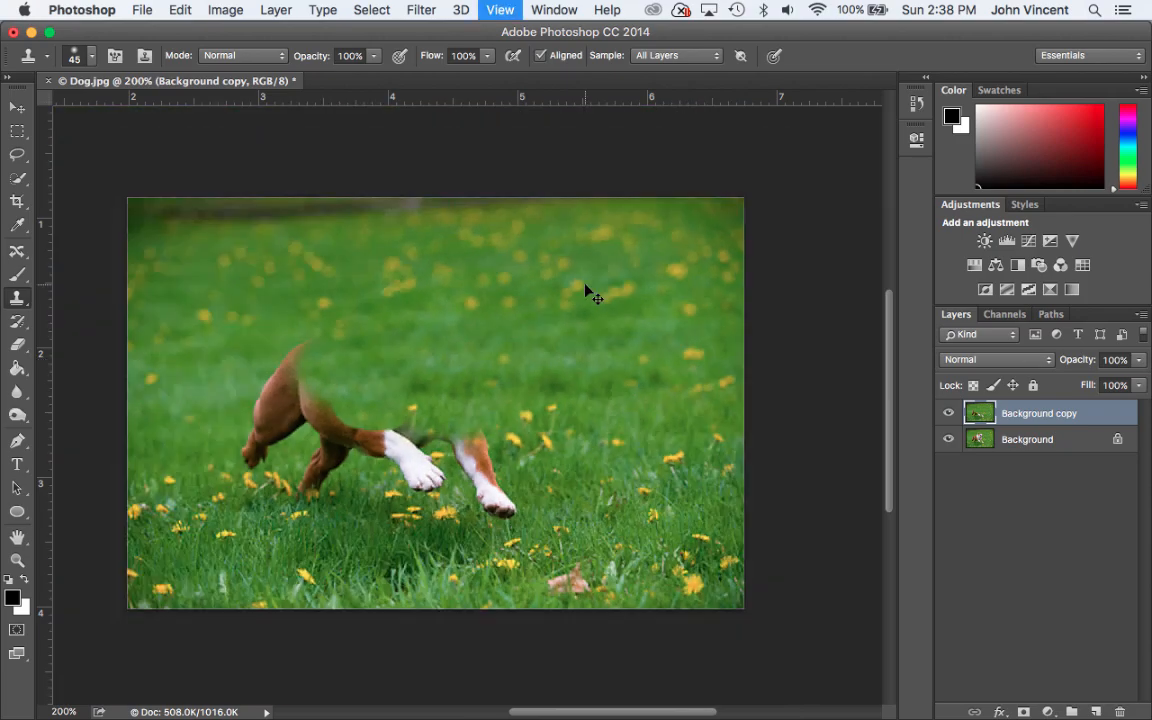
left_click(590, 289, "alt")
mouse_move(619, 469)
left_mouse_down()
mouse_move(548, 447)
mouse_move(612, 445)
mouse_move(714, 492)
left_mouse_up()
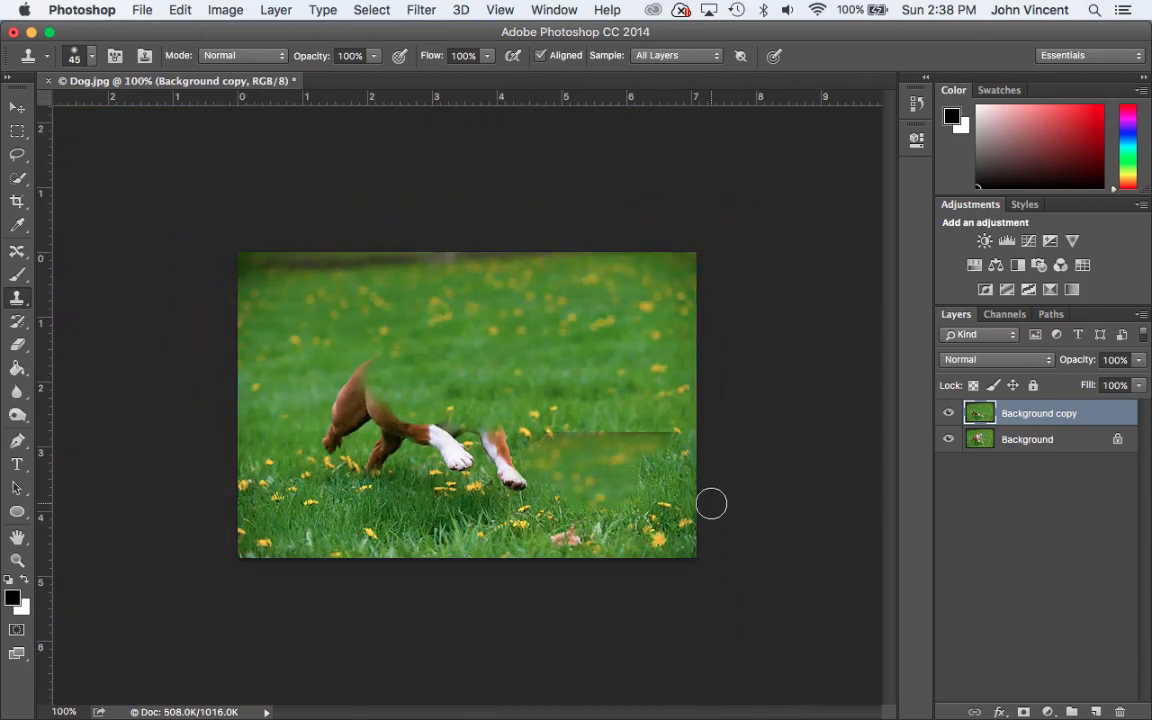
key("super+z")
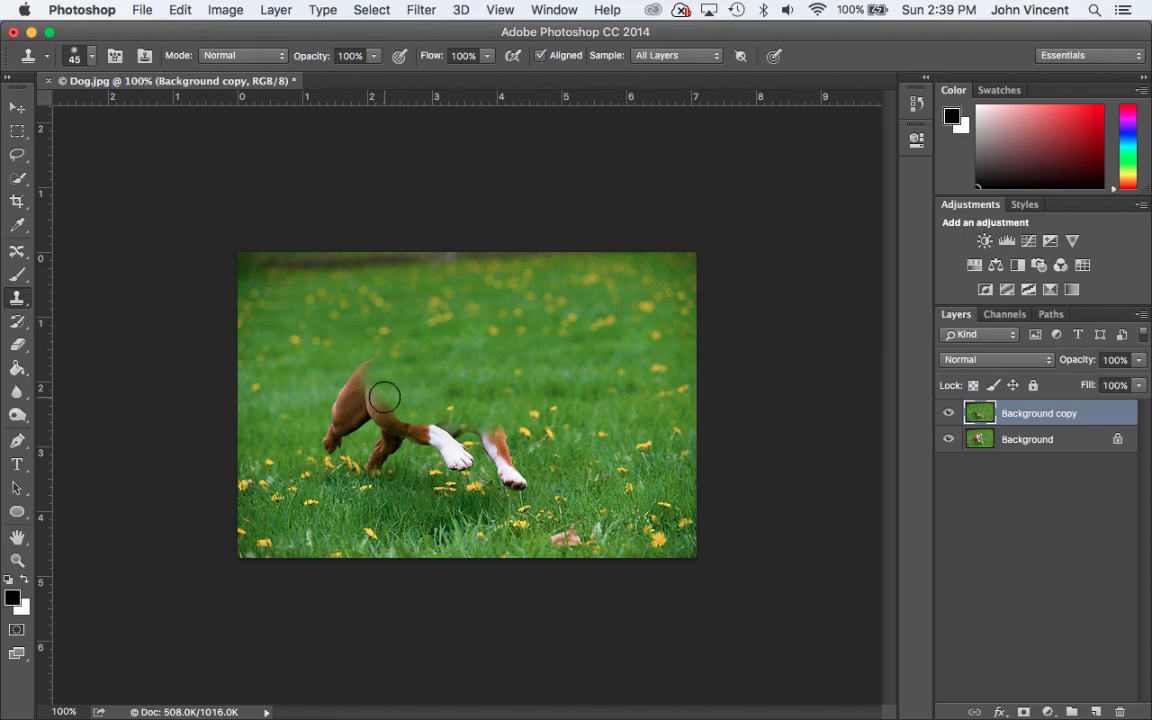
- Clone sampled grass over the dog's hindquarters and across the grass at that height
left_click(292, 378, "alt")
mouse_move(343, 376)
left_mouse_down()
mouse_move(378, 366)
mouse_move(342, 399)
mouse_move(390, 404)
mouse_move(314, 423)
mouse_move(334, 435)
mouse_move(412, 396)
mouse_move(392, 383)
mouse_move(445, 406)
mouse_move(518, 386)
mouse_move(404, 402)
mouse_move(381, 392)
mouse_move(423, 390)
mouse_move(427, 403)
mouse_move(453, 386)
mouse_move(475, 394)
mouse_move(434, 414)
mouse_move(402, 403)
mouse_move(617, 396)
left_mouse_up()
left_click(515, 386, "alt")
left_click(341, 393, "alt")
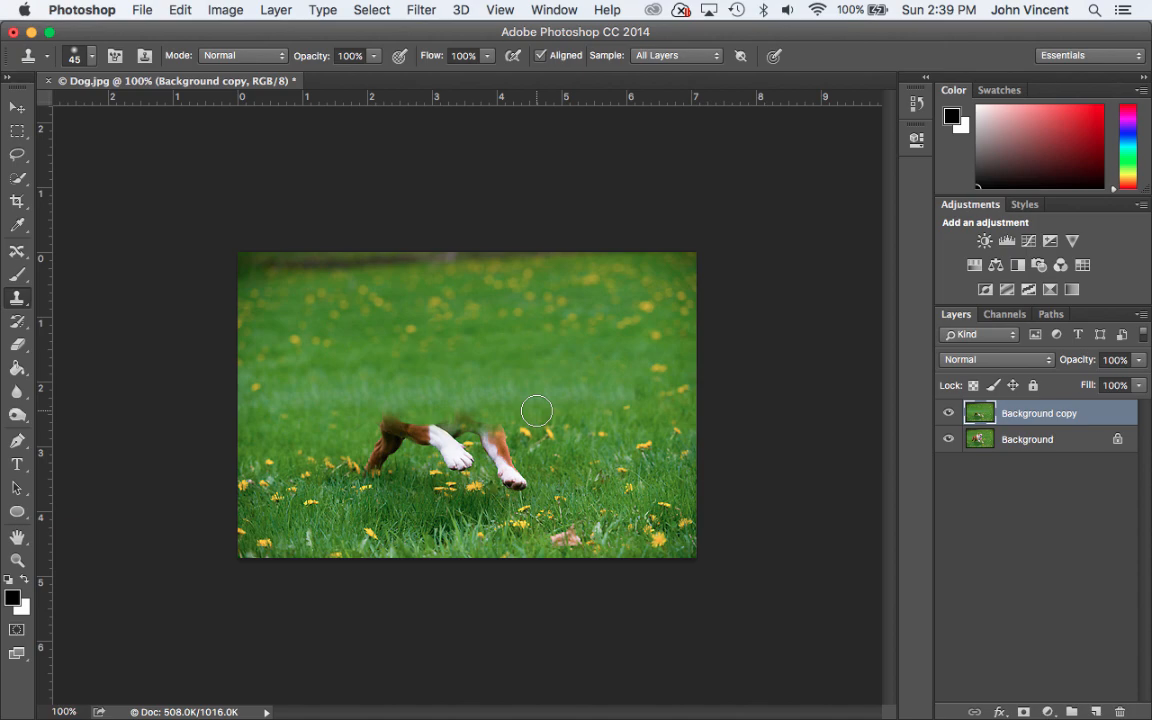
- Delete the Background copy layer, duplicate the Background layer again and enlarge the Clone Stamp brush to 80 px
left_click_drag(1119, 418, 1120, 712)
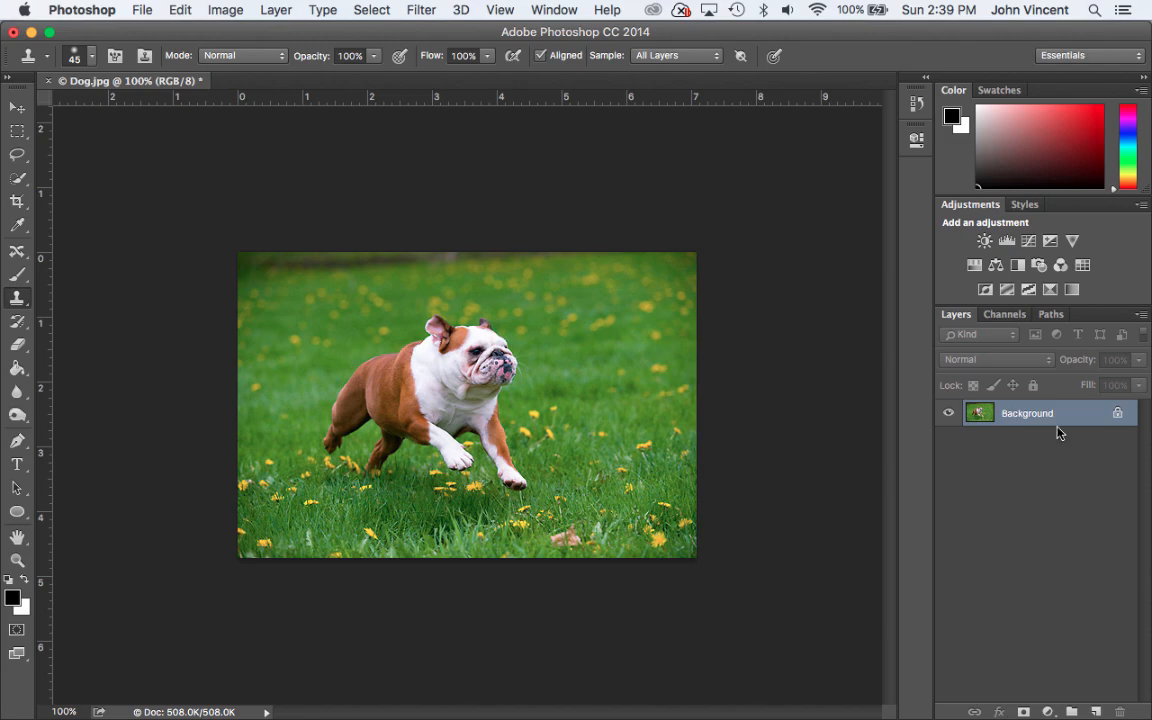
key("super+j")
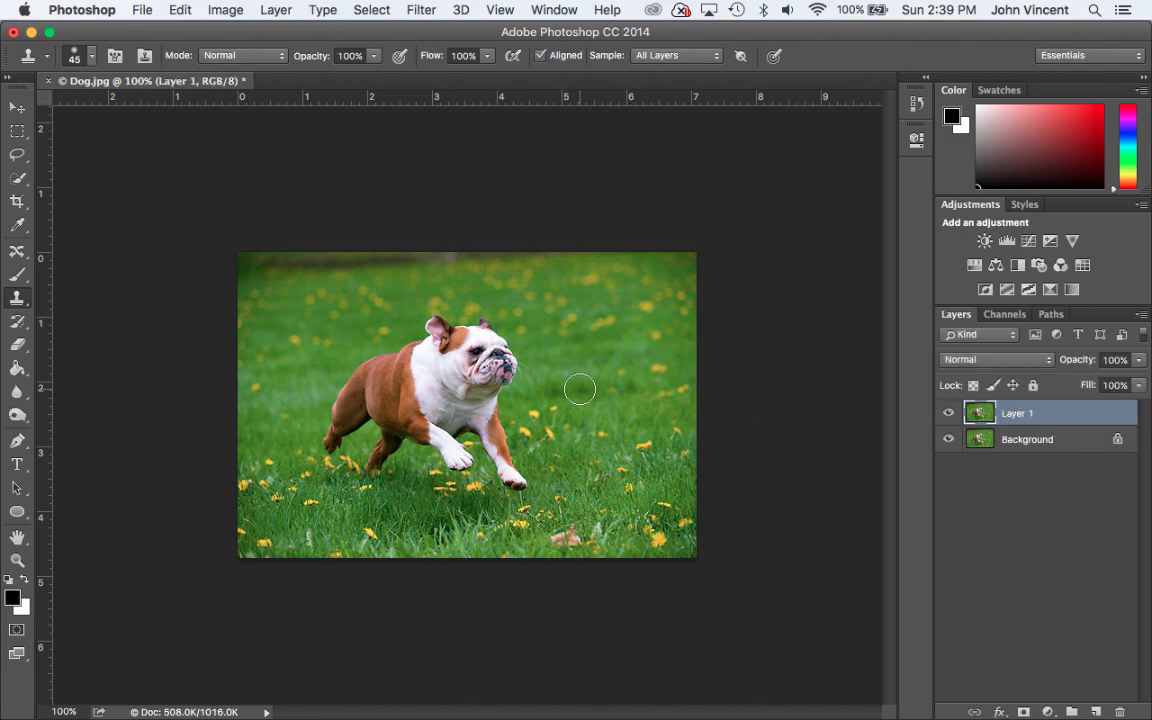
left_click(490, 364, "alt")
key("bracketright")
key("bracketright")
key("bracketright")
key("bracketright")
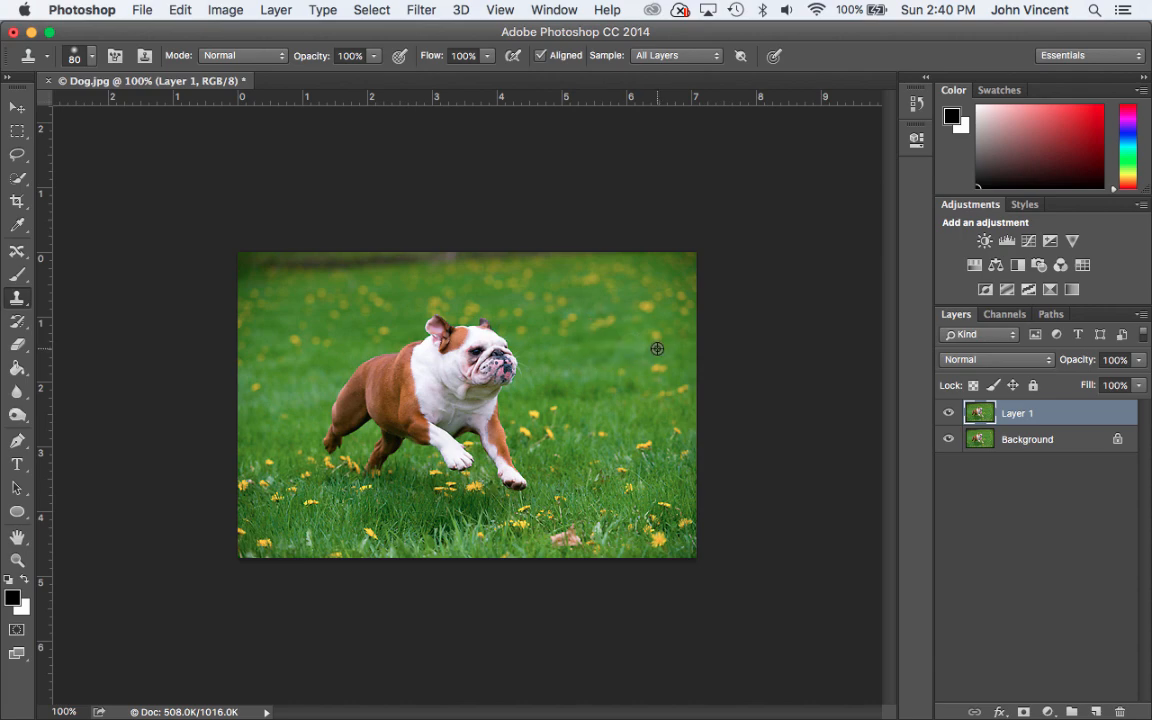
- Clone grass from beside the dog over its head and front chest on the new layer
left_click(628, 346, "alt")
mouse_move(510, 340)
left_mouse_down()
mouse_move(426, 336)
mouse_move(488, 360)
left_mouse_up()
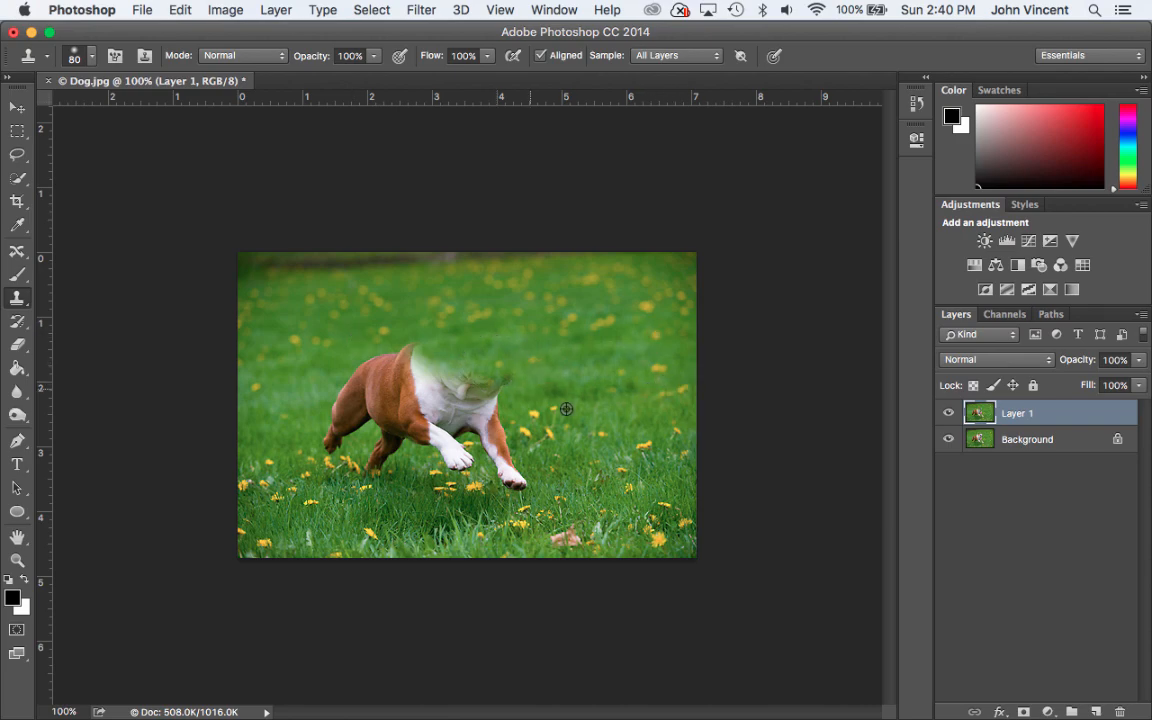
left_click_drag(504, 386, 474, 388)
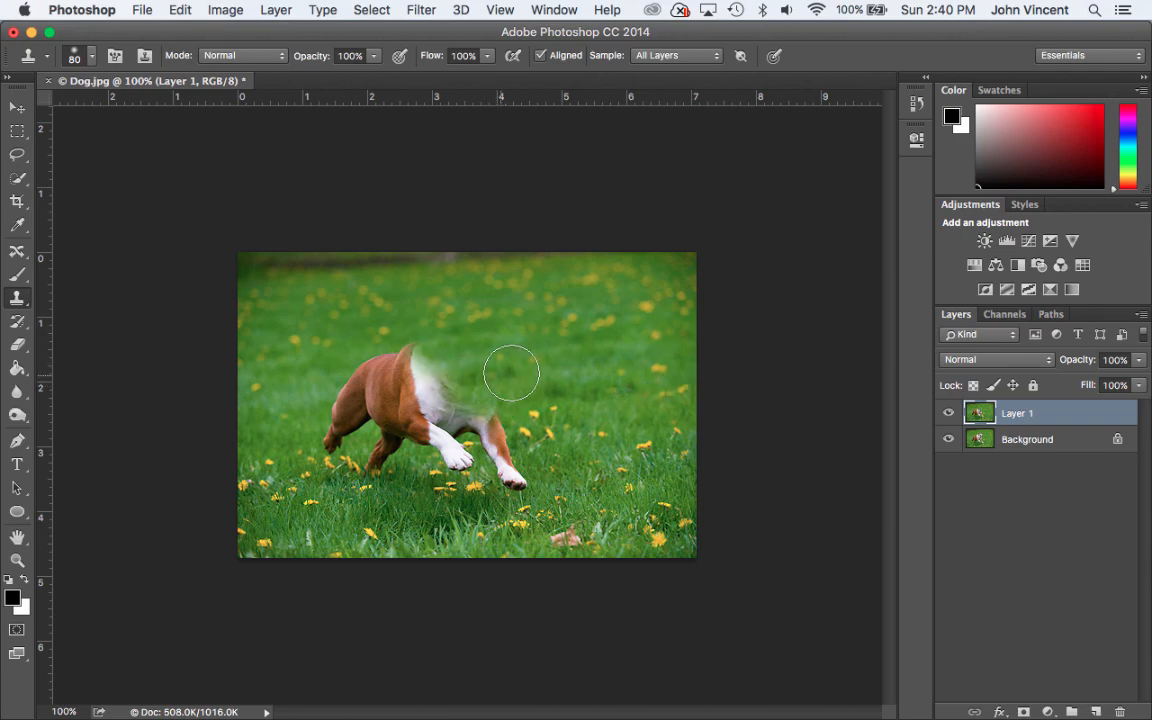
- Clone matching foreground grass over the dog's leading front leg and paw and over the shaded grass below the body
left_click(587, 438, "alt")
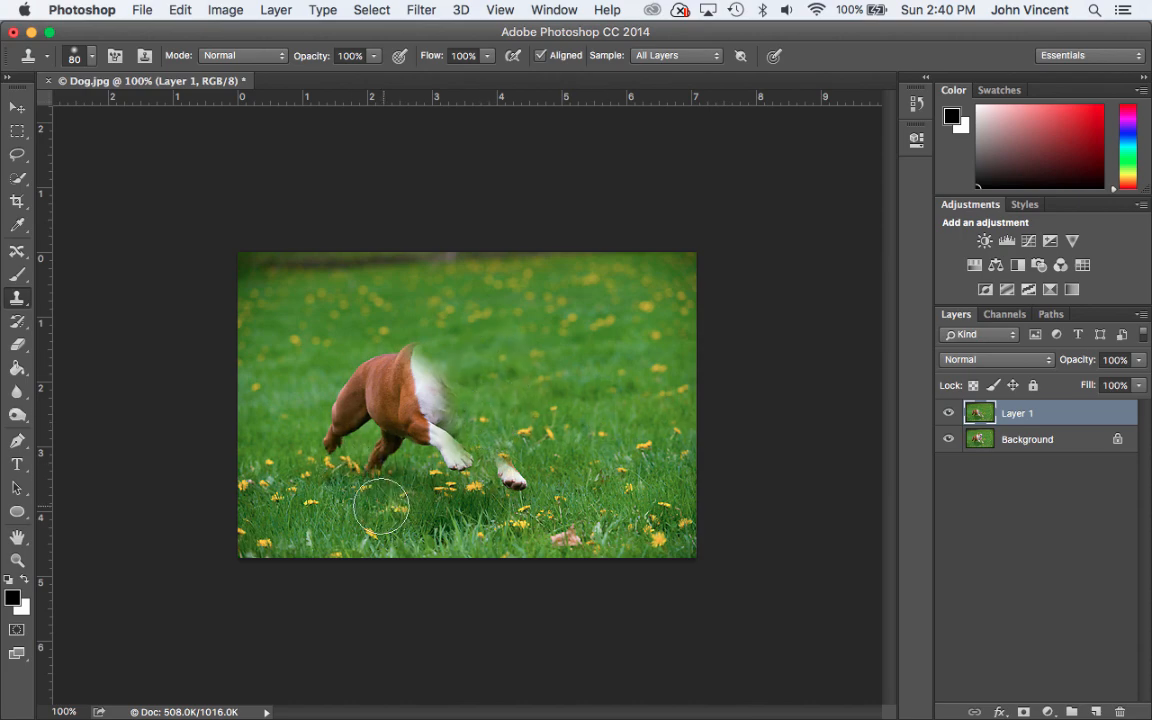
left_click(666, 486, "alt")
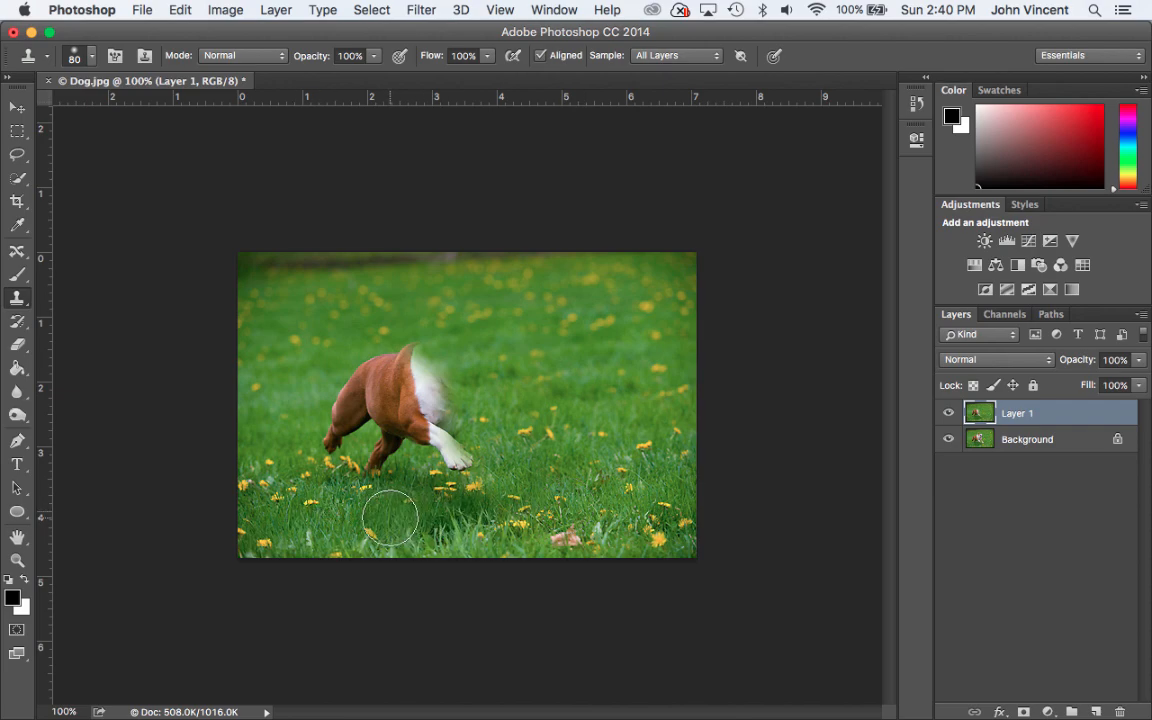
mouse_move(424, 517)
left_mouse_down()
mouse_move(481, 513)
mouse_move(381, 545)
left_mouse_up()
left_click(595, 512)
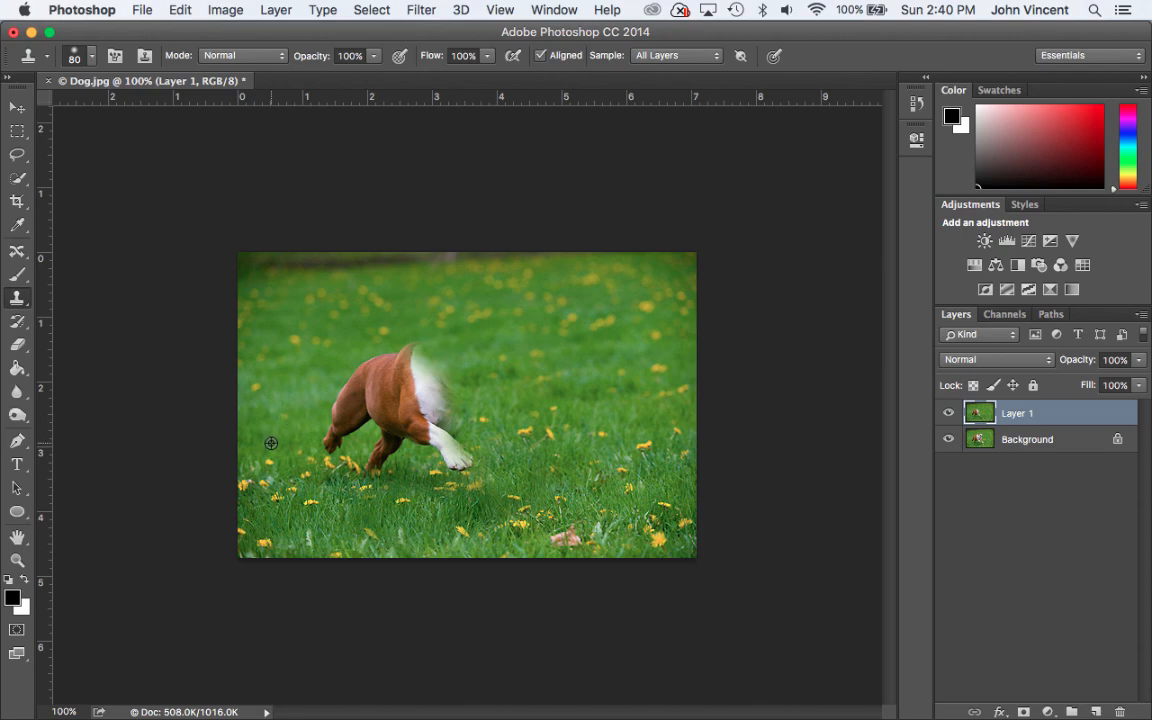
- Clone grass sampled at matching heights over the dog's hind legs, rump and torso
mouse_move(338, 434)
left_mouse_down()
mouse_move(305, 395)
mouse_move(387, 453)
left_mouse_up()
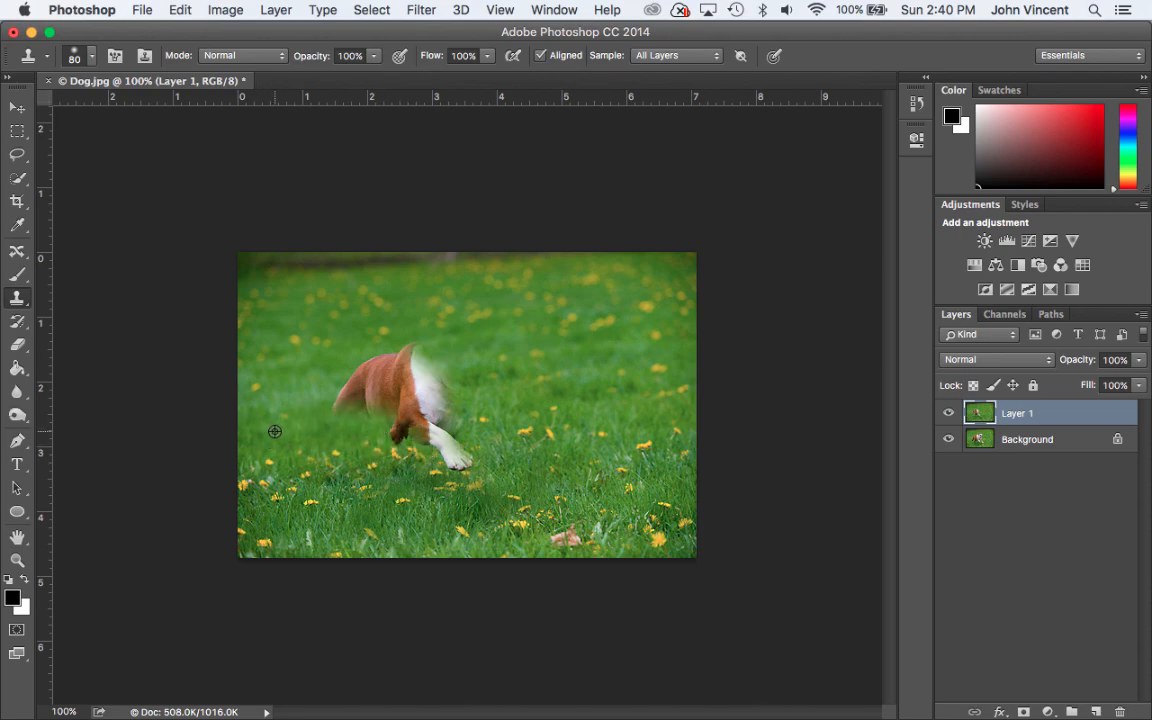
left_click_drag(309, 401, 368, 389)
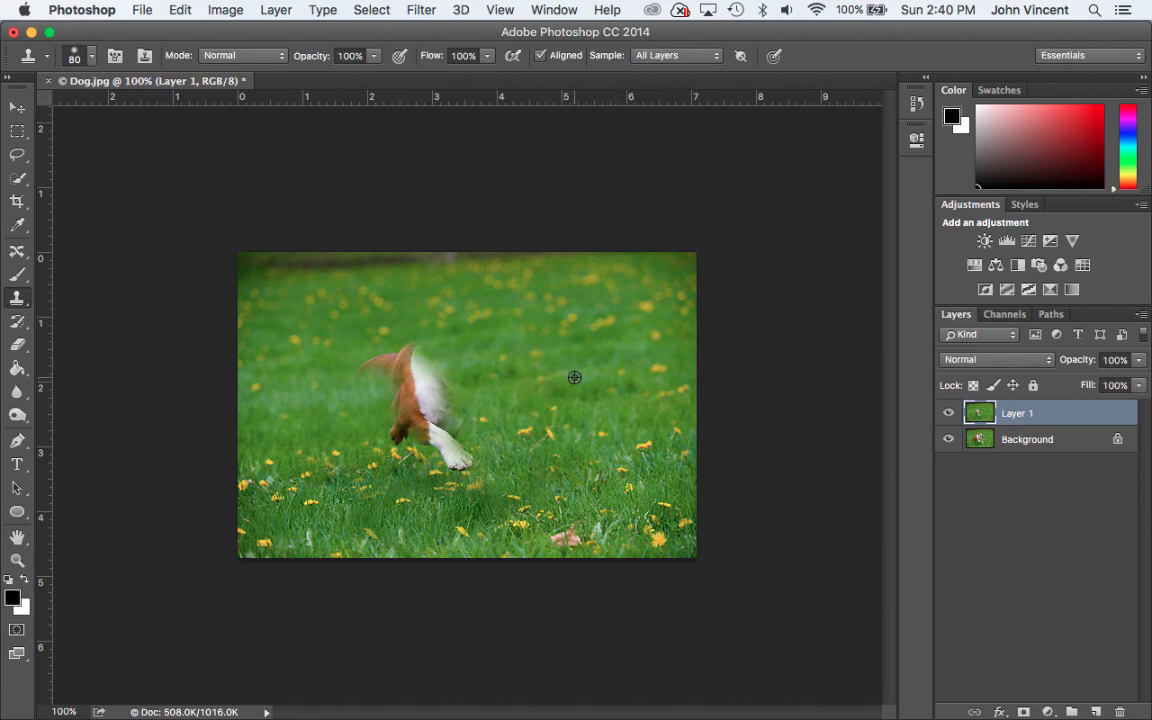
left_click(590, 366, "alt")
mouse_move(452, 394)
left_mouse_down()
mouse_move(413, 396)
mouse_move(419, 373)
left_mouse_up()
left_click(301, 368, "alt")
left_click_drag(381, 365, 404, 359)
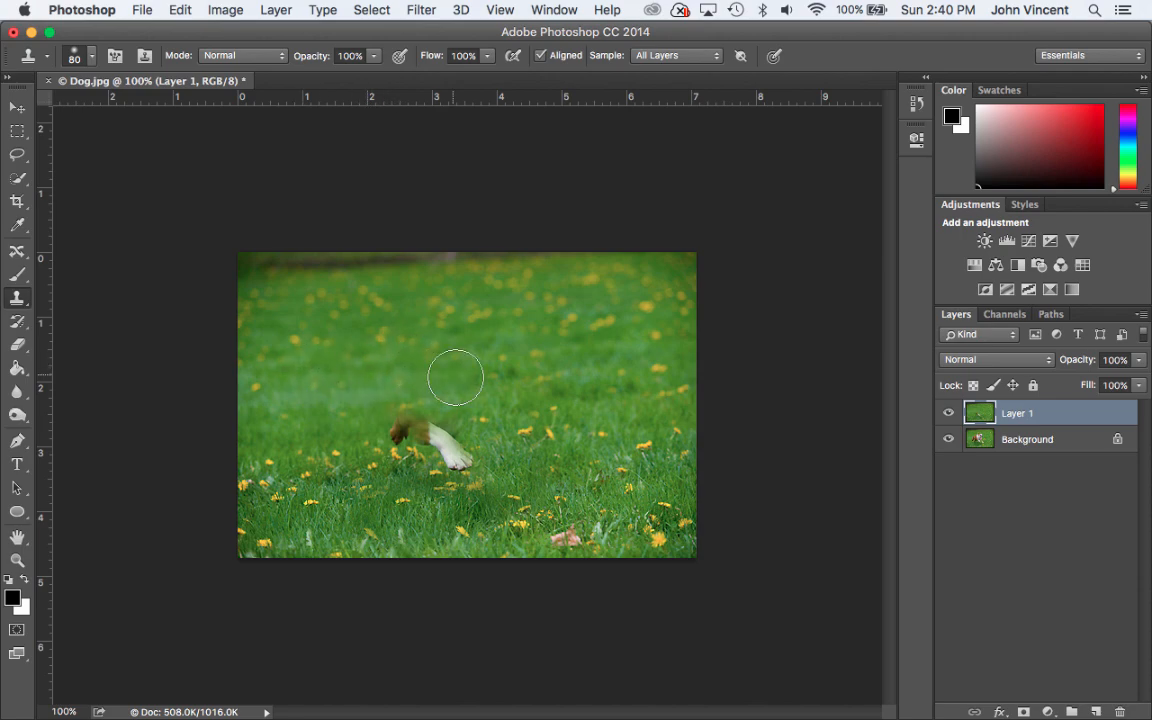
- Touch up the cloned grass where the dog's rump was and undo the extra stroke above the remaining leg
left_click(301, 429, "alt")
left_click_drag(363, 399, 375, 394)
left_click_drag(450, 411, 432, 407)
key("super+z")
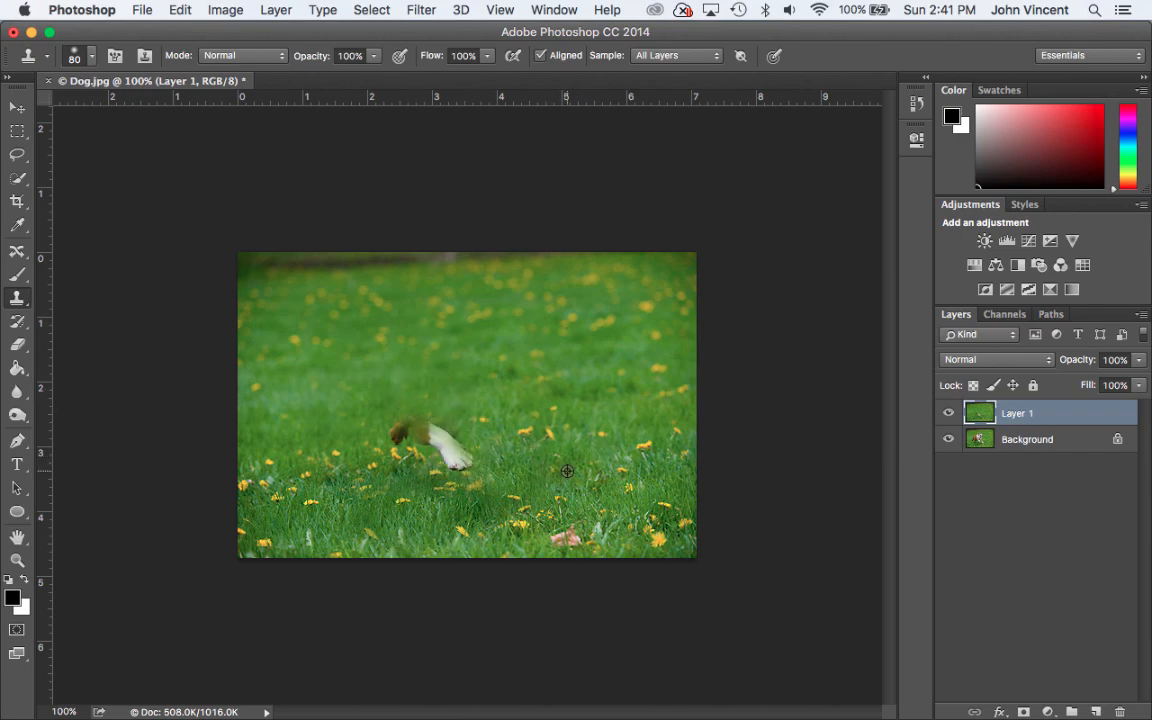
- Clone foreground grass over the remaining white front paw and the last brown patch of leg
mouse_move(531, 469)
left_mouse_down()
mouse_move(450, 450)
mouse_move(455, 467)
mouse_move(453, 447)
left_mouse_up()
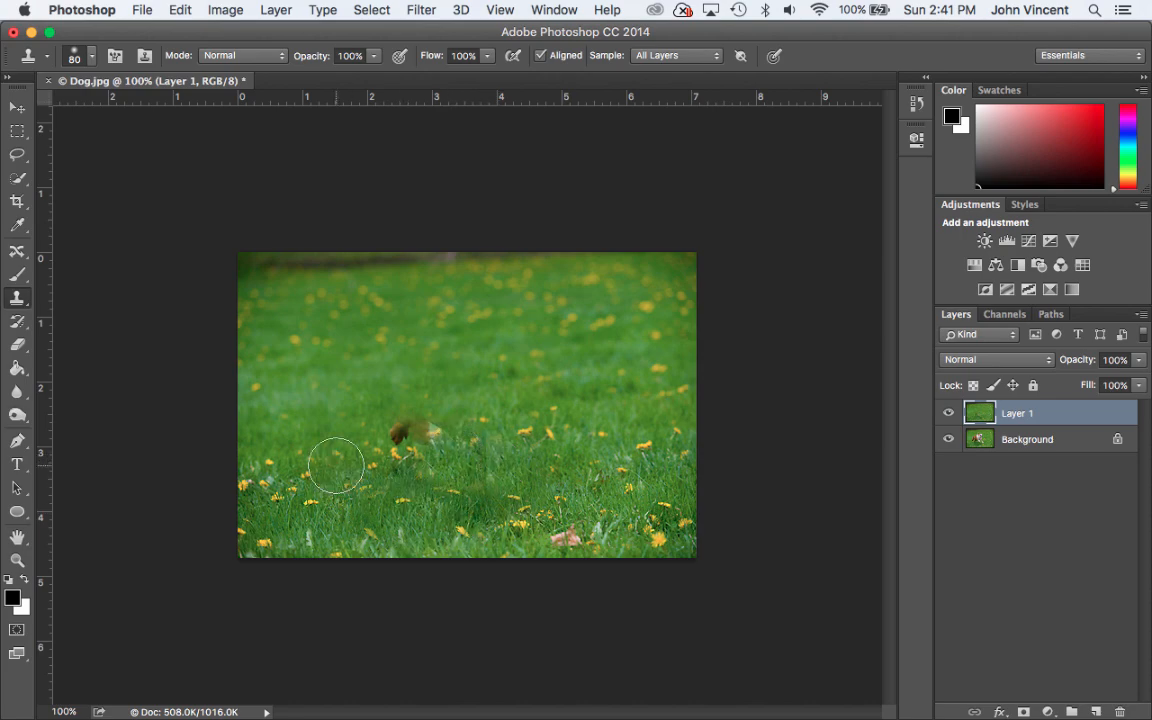
left_click(291, 469, "alt")
mouse_move(450, 450)
left_mouse_down()
mouse_move(391, 437)
mouse_move(401, 433)
mouse_move(391, 447)
mouse_move(402, 435)
left_mouse_up()
left_click(322, 440, "alt")
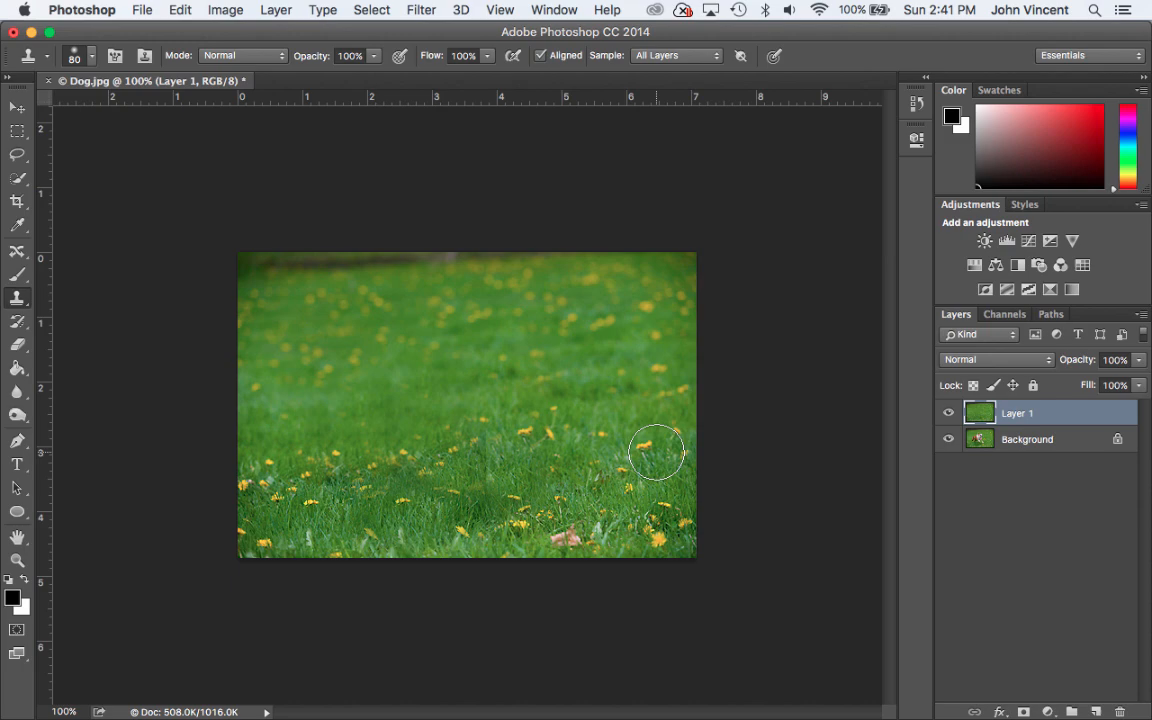
- Compare the retouched photo with the original by toggling the visibility of Layer 1
left_click(948, 414)
left_click(949, 414)
left_click(949, 414)
left_click(949, 414)
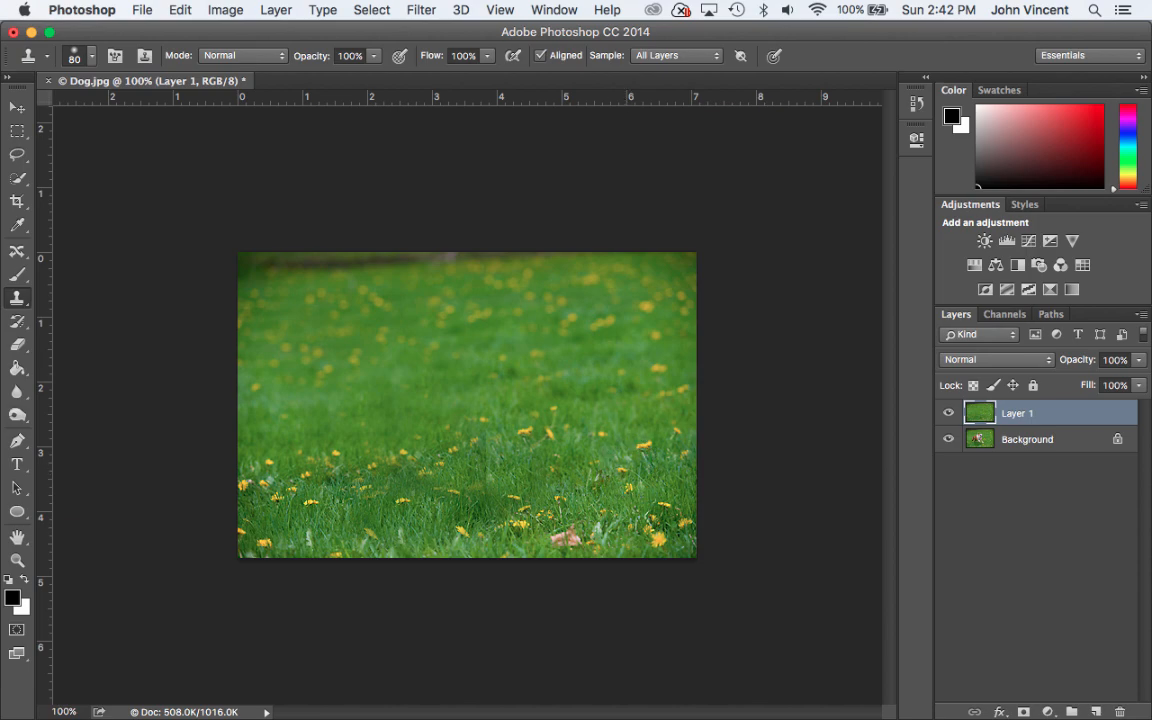
key("alt+super+2")
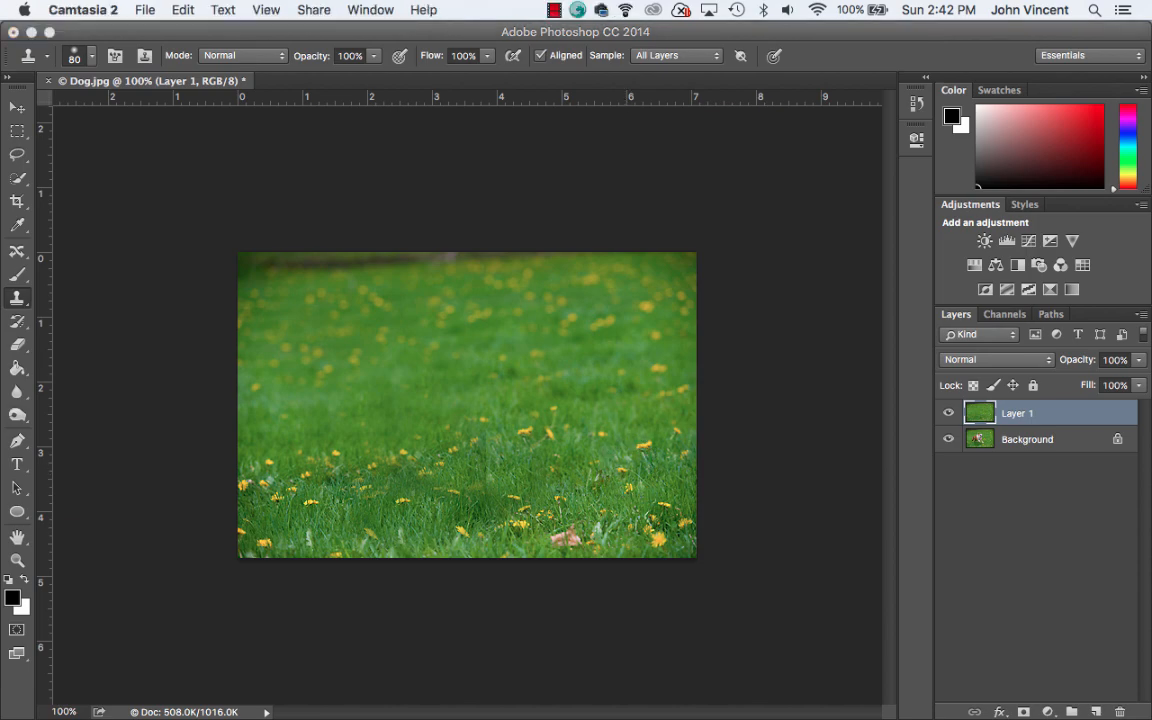